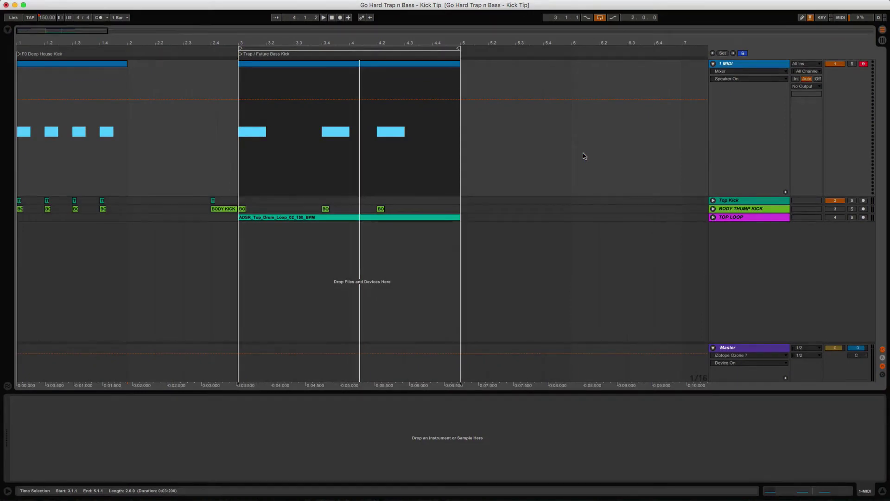
# - Load the Operator instrument onto the 1 MIDI track from the browser's Instruments category
pyautogui.click(734, 64)
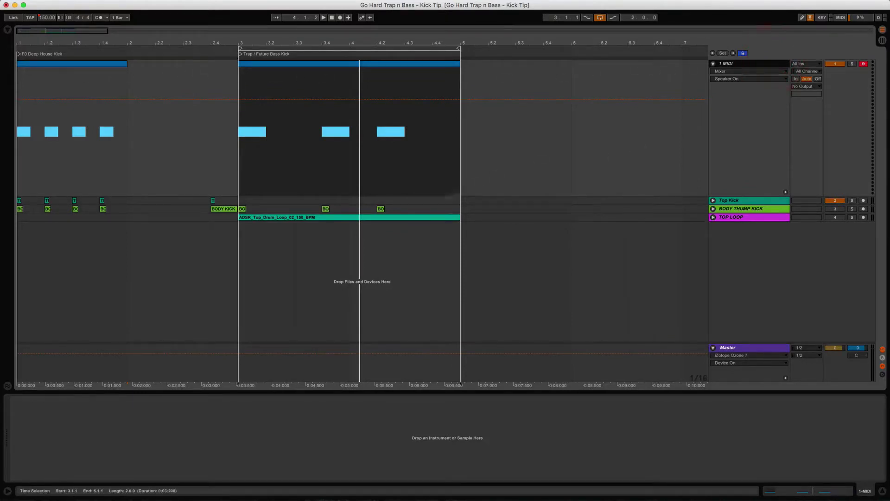
pyautogui.click(8, 29)
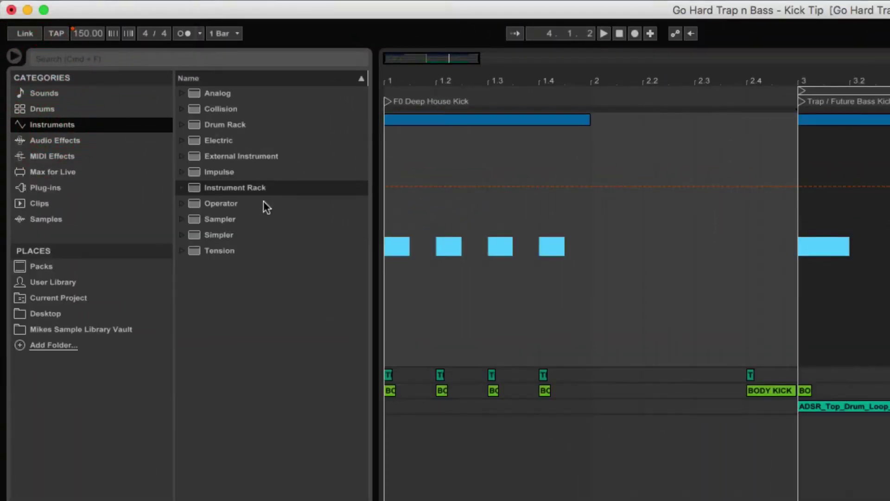
pyautogui.click(246, 202)
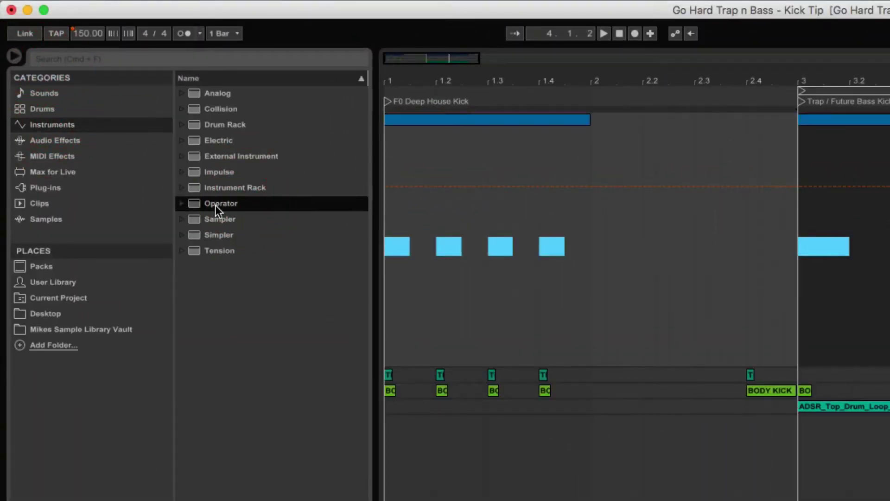
pyautogui.click(889, 277)
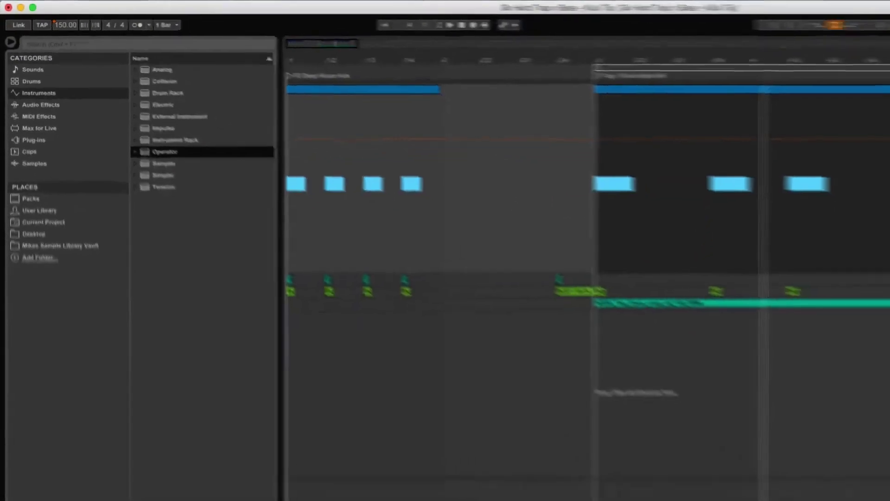
# - Switch off Operator's oscillators B, C and D so that only oscillator A stays active
pyautogui.click(240, 399)
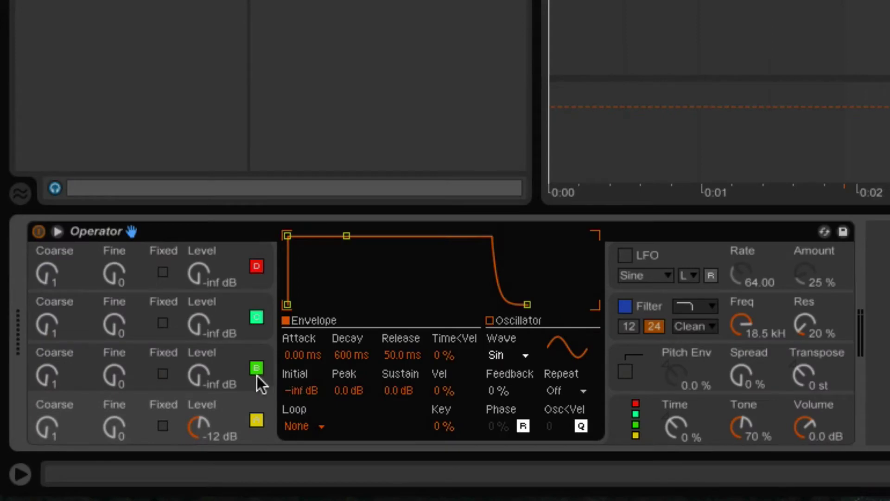
pyautogui.click(256, 368)
pyautogui.click(256, 318)
pyautogui.click(256, 268)
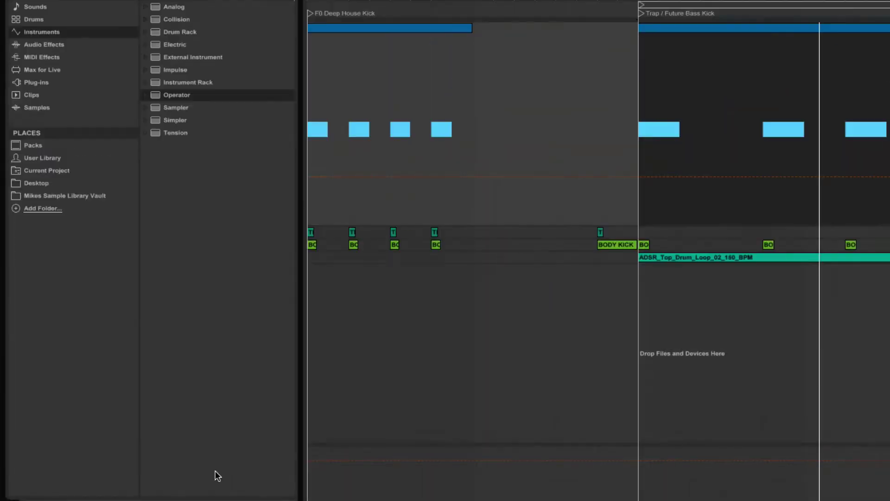
# - Add the Utility Mono.adv preset from the audio effects after Operator in the device chain
pyautogui.click(46, 45)
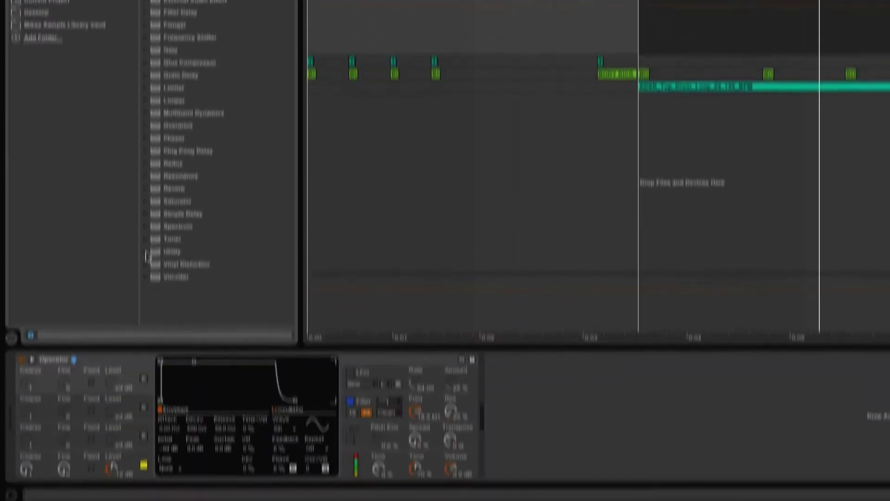
pyautogui.click(146, 422)
pyautogui.scroll(-2, 197, 389)
pyautogui.moveTo(186, 246); pyautogui.dragTo(530, 405)
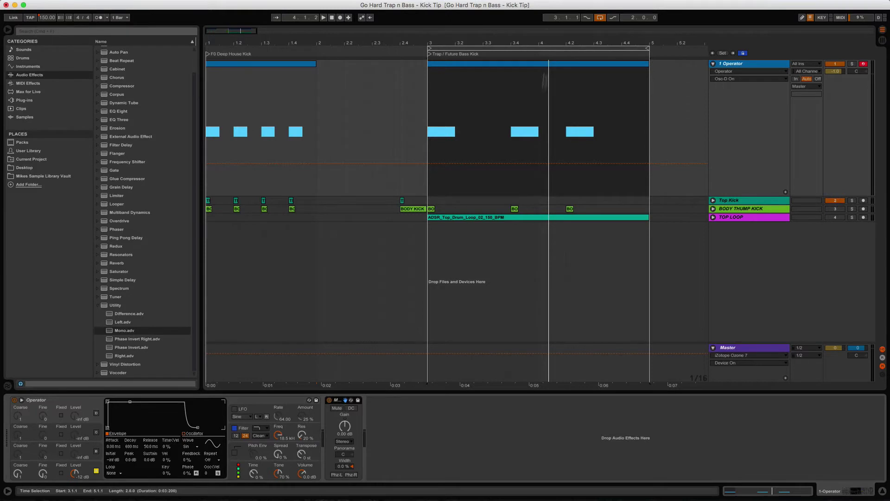
# - Check the notes in the Trap / Future Bass Kick MIDI clip and return to the Operator track's devices for playback
pyautogui.click(531, 64)
pyautogui.press('z')
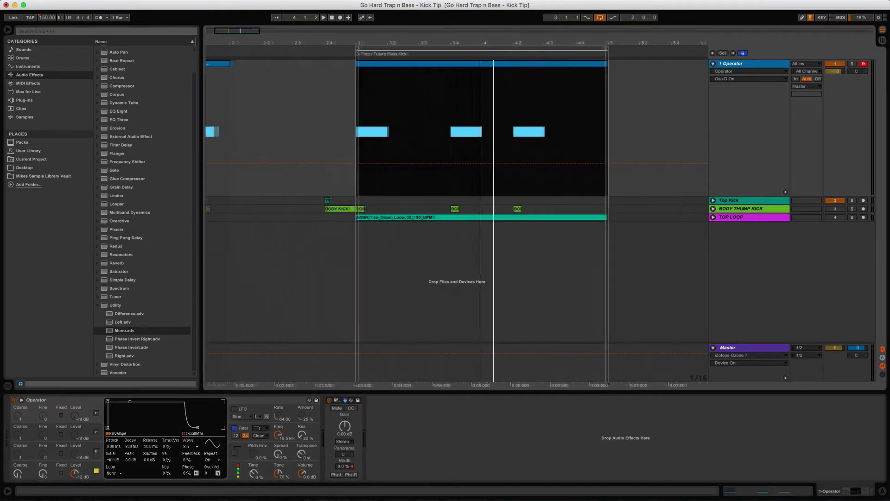
pyautogui.doubleClick(449, 65)
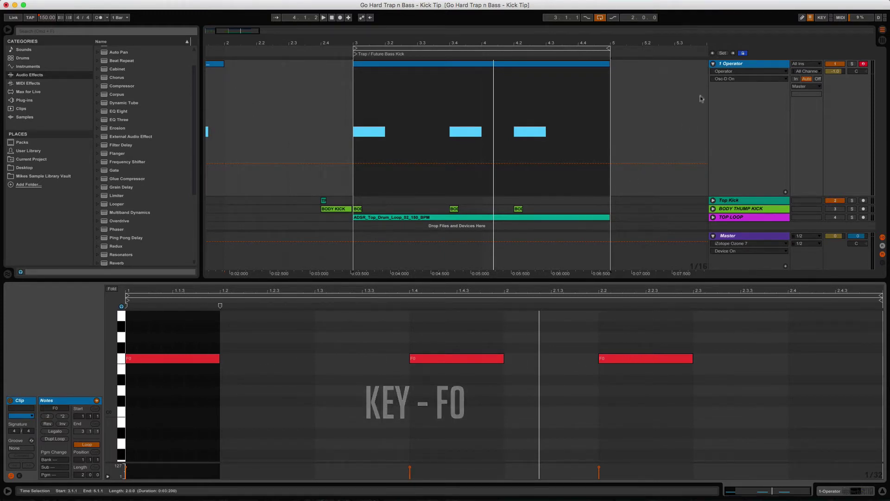
pyautogui.click(772, 66)
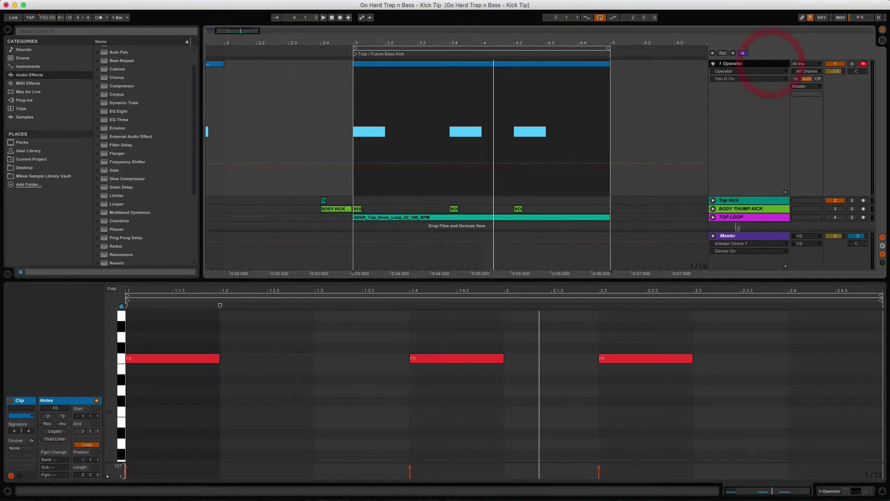
pyautogui.click(824, 489)
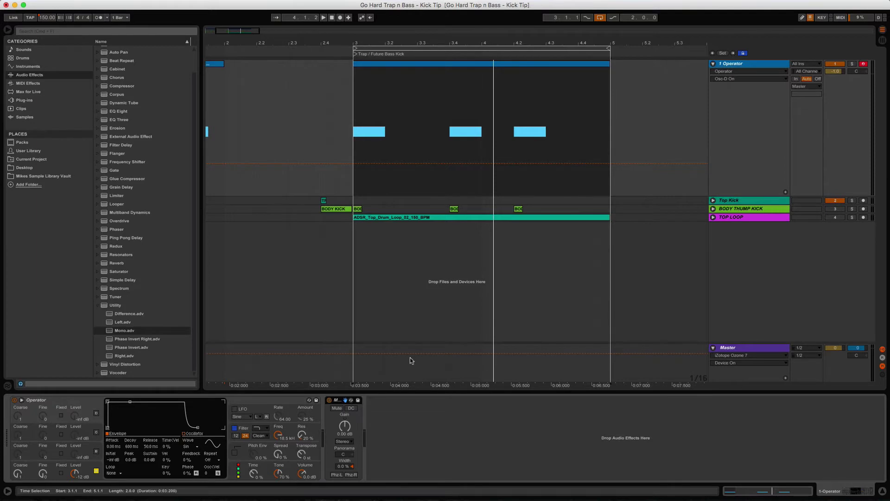
pyautogui.press('space')
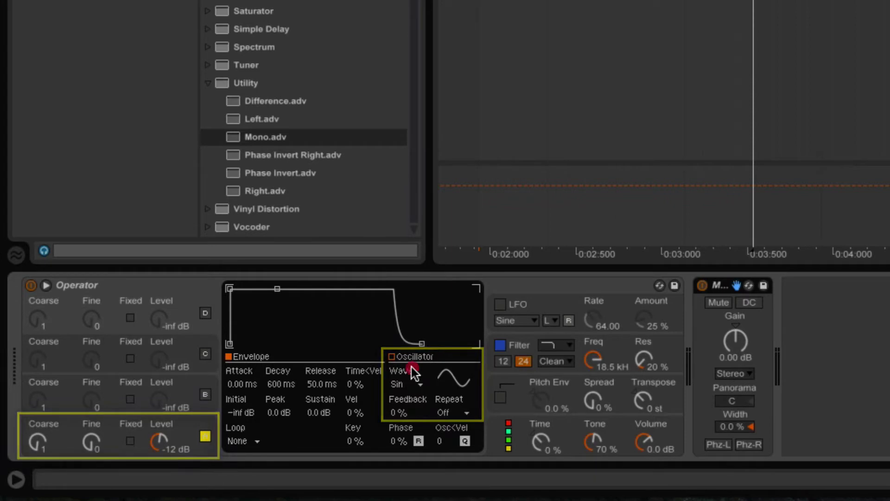
# - Audition the Sine 8 Bit waveform on oscillator A against Sine and set it back to Sine
pyautogui.click(417, 385)
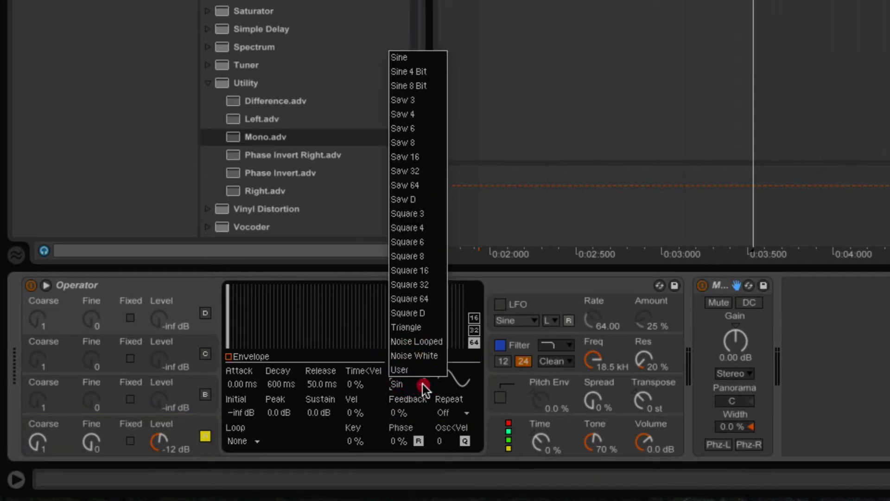
pyautogui.click(427, 58)
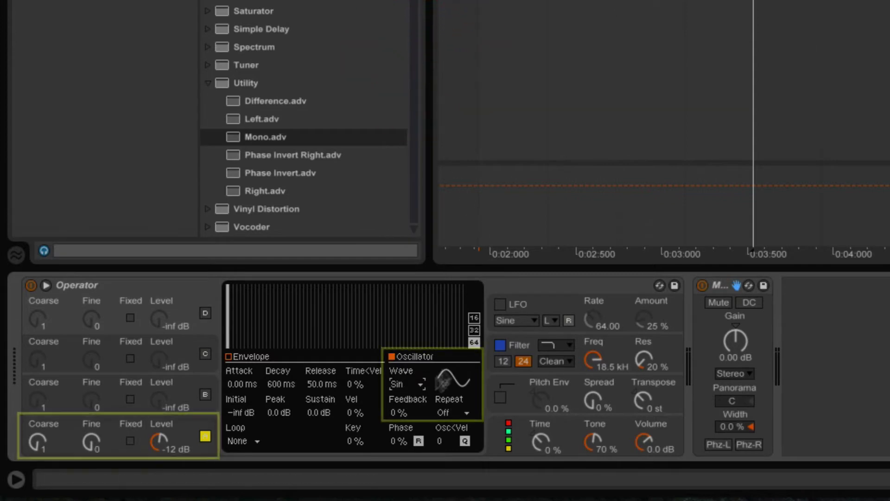
pyautogui.click(417, 385)
pyautogui.moveTo(417, 385)
pyautogui.mouseDown()
pyautogui.moveTo(398, 145)
pyautogui.moveTo(419, 82)
pyautogui.moveTo(431, 73)
pyautogui.moveTo(431, 84)
pyautogui.mouseUp()
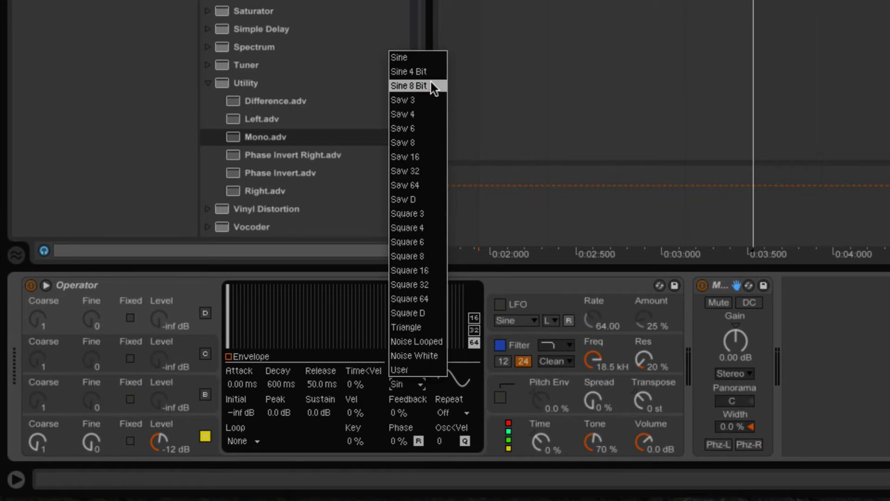
pyautogui.click(431, 85)
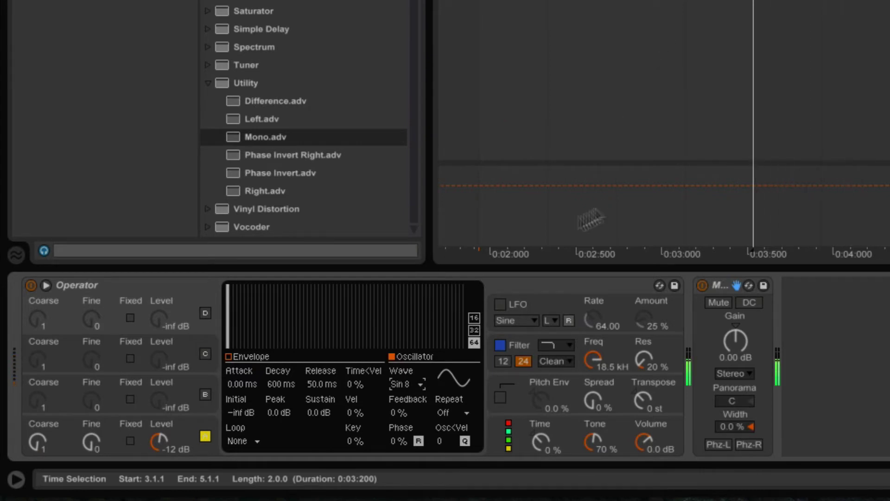
pyautogui.click(407, 383)
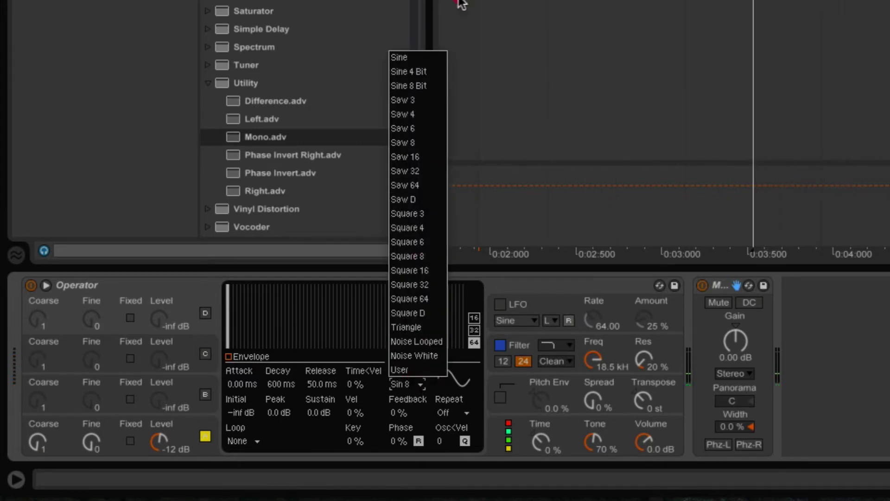
pyautogui.click(425, 57)
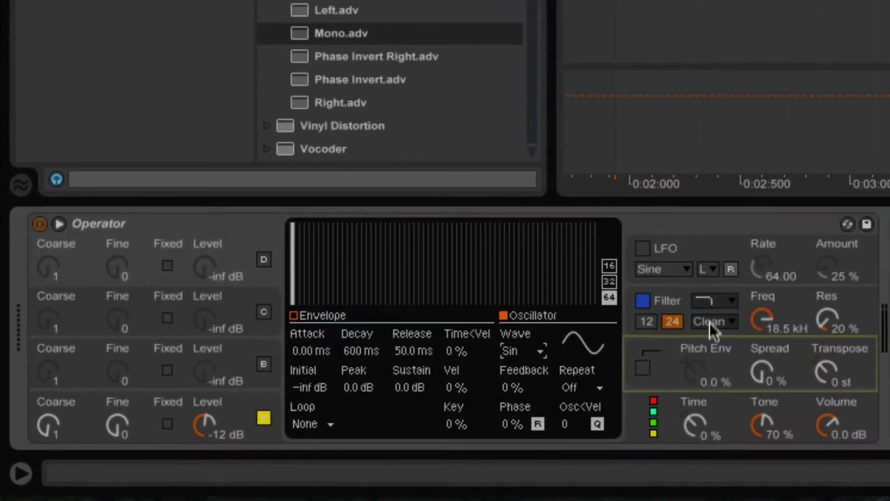
# - Enable Operator's pitch envelope and set its Pitch Env amount to 40 %
pyautogui.click(644, 368)
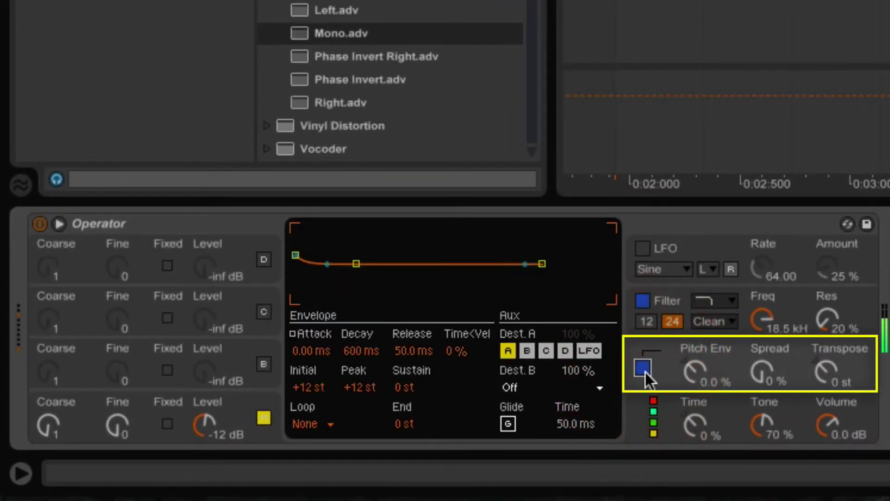
pyautogui.click(643, 369)
pyautogui.click(644, 368)
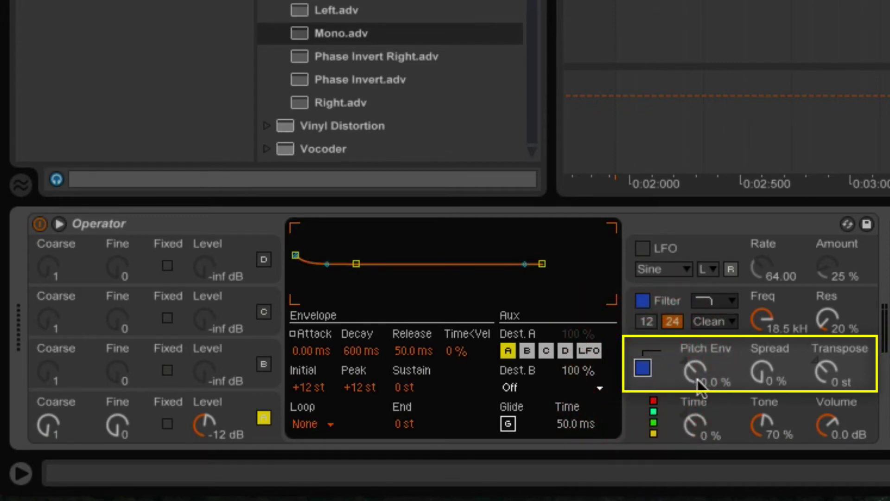
pyautogui.moveTo(689, 372); pyautogui.dragTo(689, 353)
pyautogui.moveTo(691, 375); pyautogui.dragTo(691, 353)
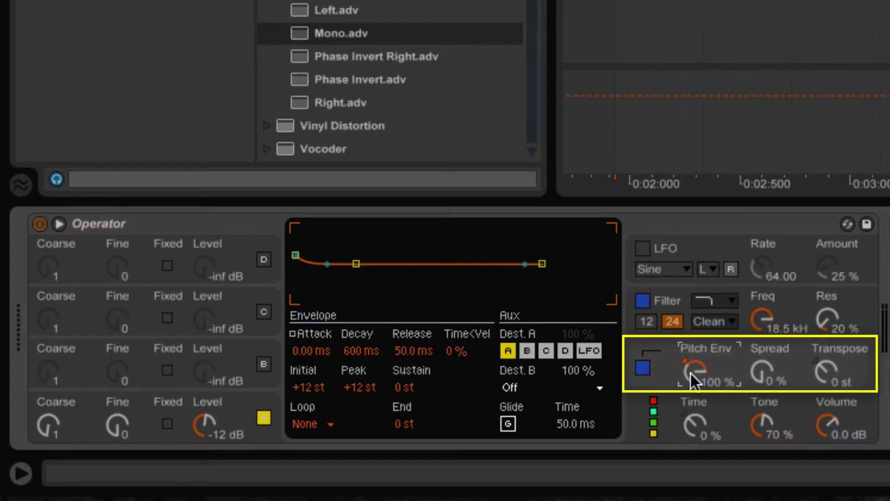
pyautogui.moveTo(695, 371); pyautogui.dragTo(694, 406)
pyautogui.moveTo(694, 407); pyautogui.dragTo(695, 409)
pyautogui.moveTo(694, 371); pyautogui.dragTo(694, 376)
pyautogui.moveTo(695, 371); pyautogui.dragTo(694, 380)
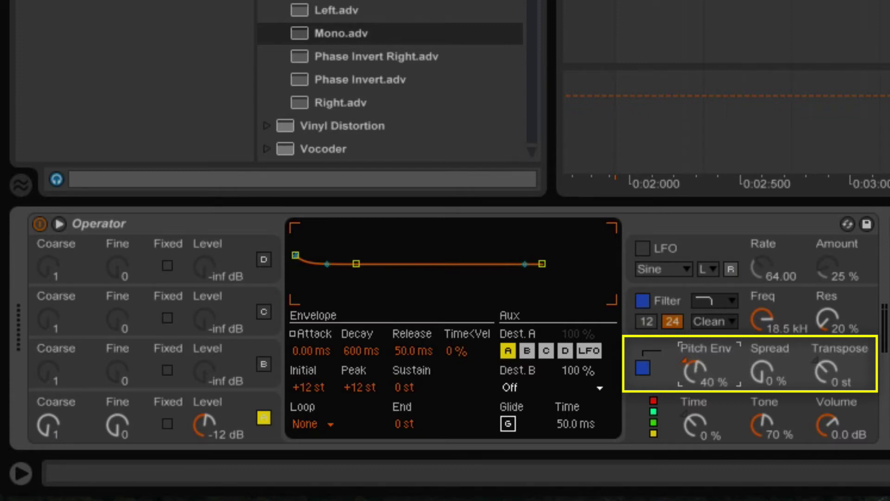
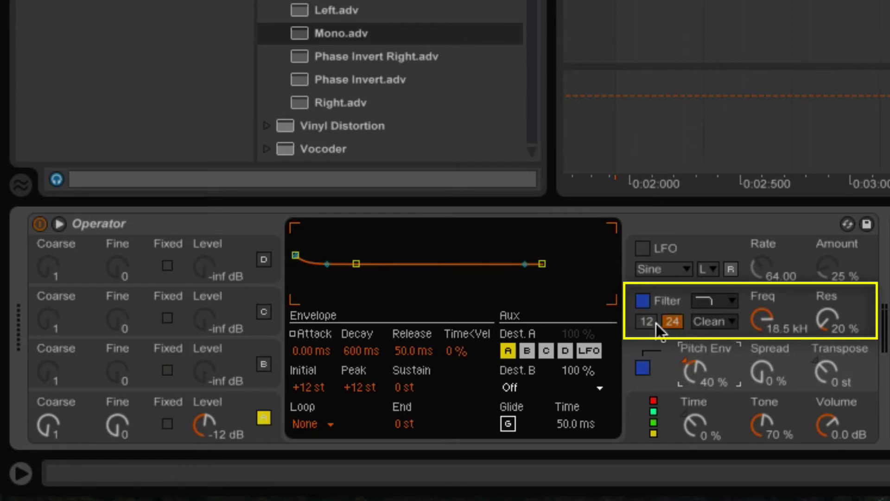
# - Compare the filter's 12 and 24 slopes, keep 24, and set the filter envelope amount to -26 %
pyautogui.click(667, 322)
pyautogui.click(647, 323)
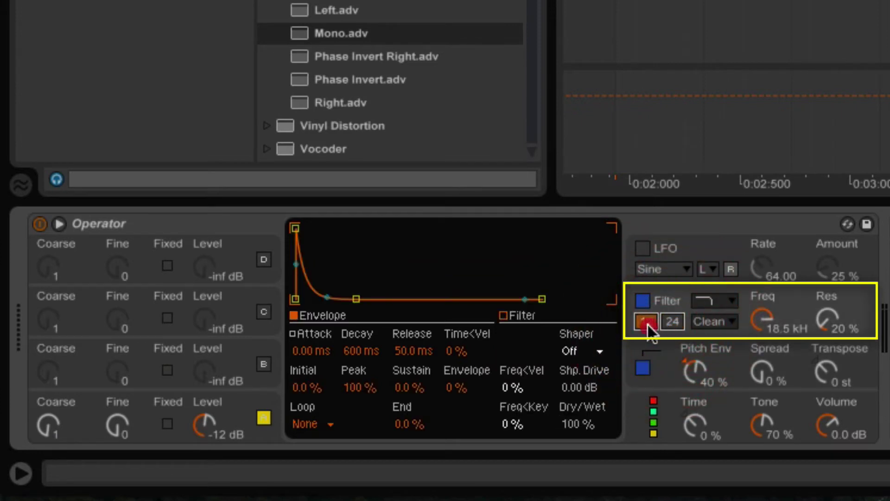
pyautogui.click(672, 322)
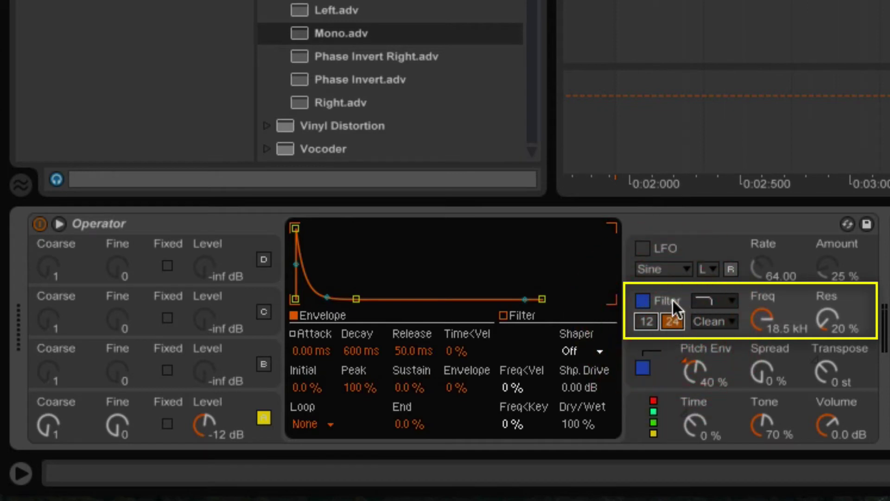
pyautogui.click(457, 388)
pyautogui.moveTo(466, 385)
pyautogui.mouseDown()
pyautogui.moveTo(466, 397)
pyautogui.moveTo(466, 385)
pyautogui.mouseUp()
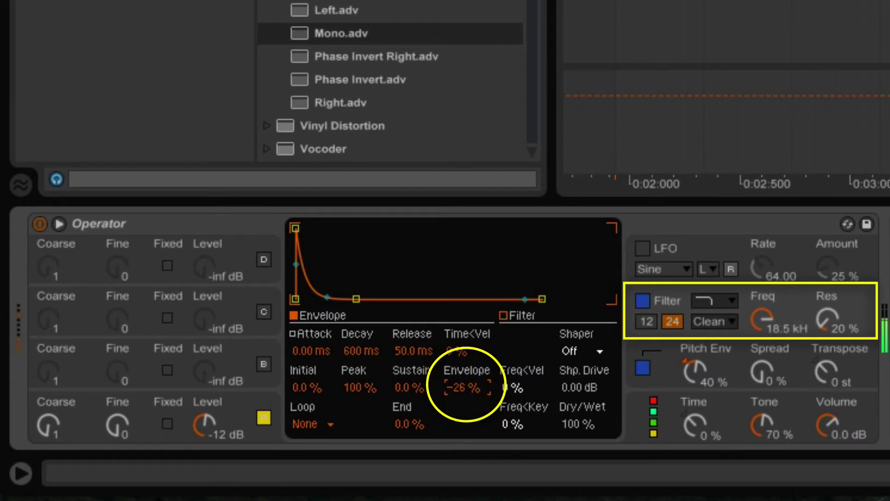
# - Audition the Sine 8 Bit and Sine 4 Bit waveforms on oscillator A and return it to Sine
pyautogui.click(258, 432)
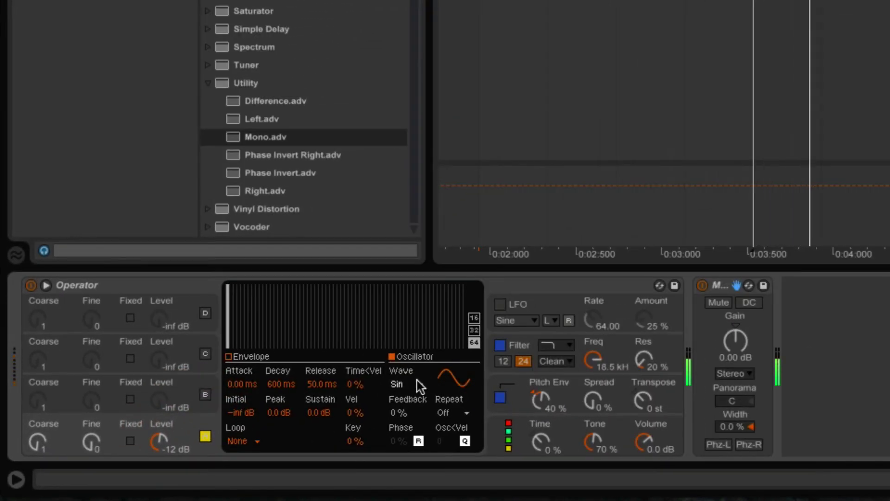
pyautogui.click(417, 385)
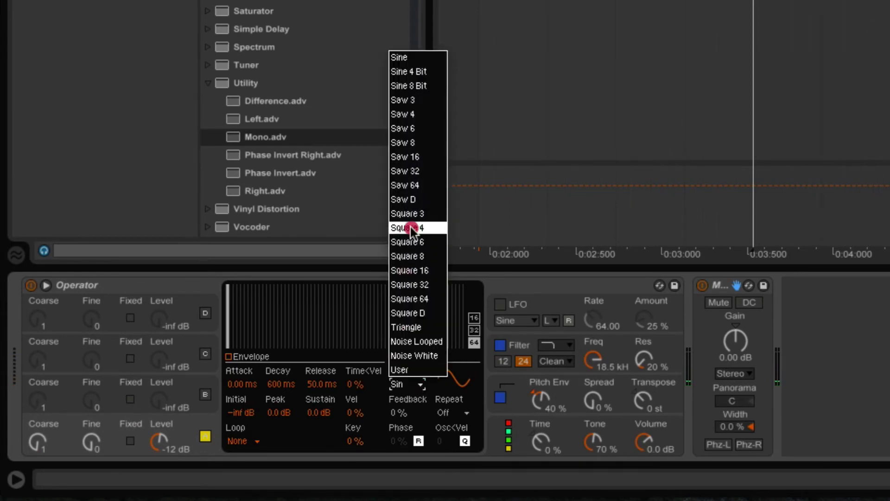
pyautogui.click(413, 87)
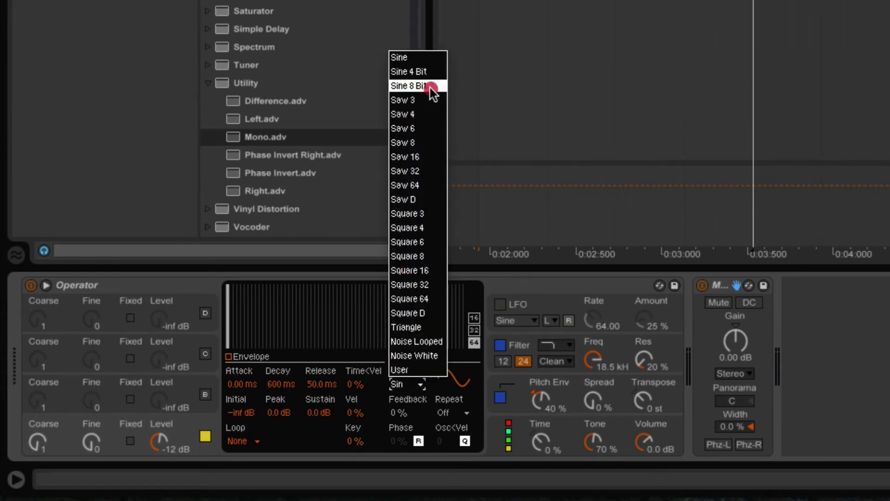
pyautogui.click(427, 88)
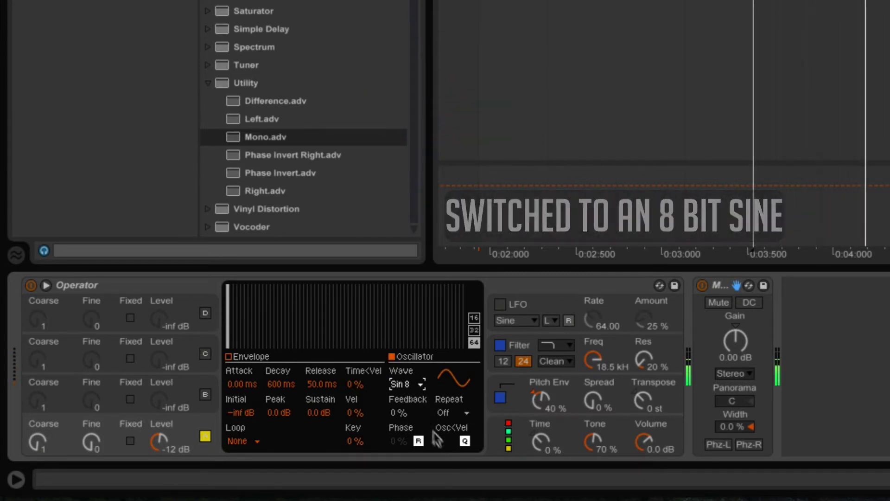
pyautogui.click(406, 384)
pyautogui.moveTo(406, 384)
pyautogui.mouseDown()
pyautogui.moveTo(441, 119)
pyautogui.moveTo(433, 73)
pyautogui.mouseUp()
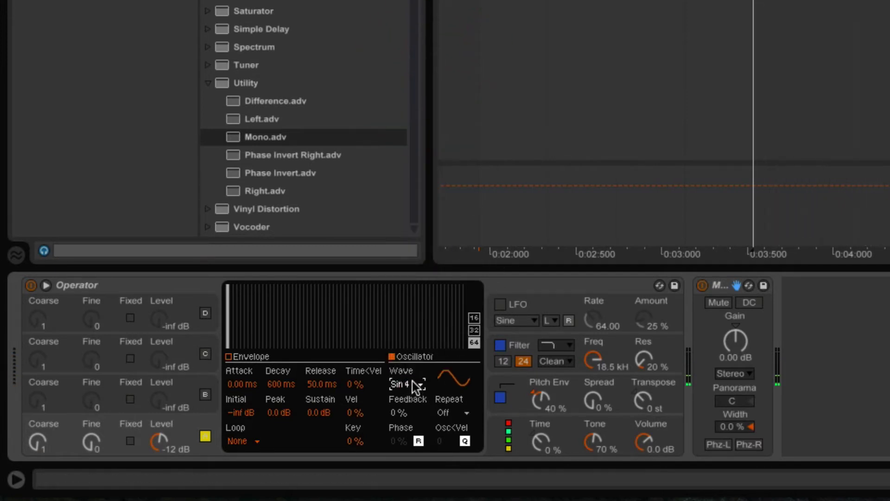
pyautogui.moveTo(413, 382); pyautogui.dragTo(412, 89)
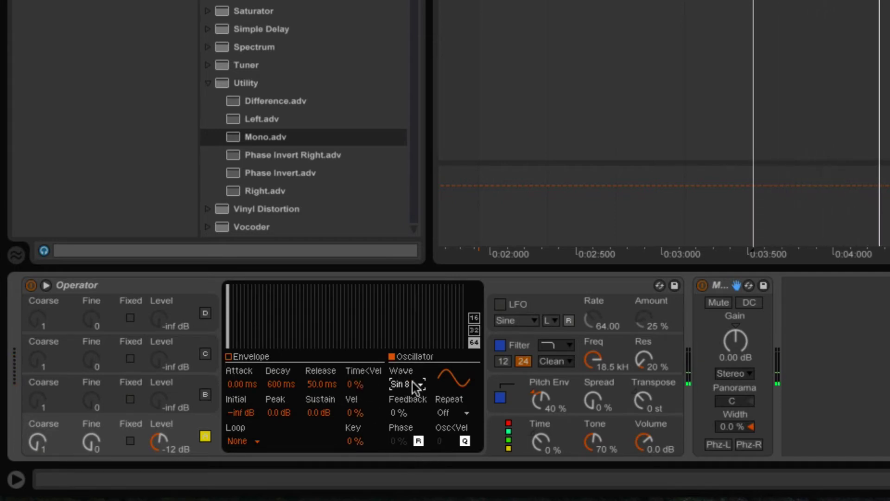
pyautogui.moveTo(411, 384); pyautogui.dragTo(414, 61)
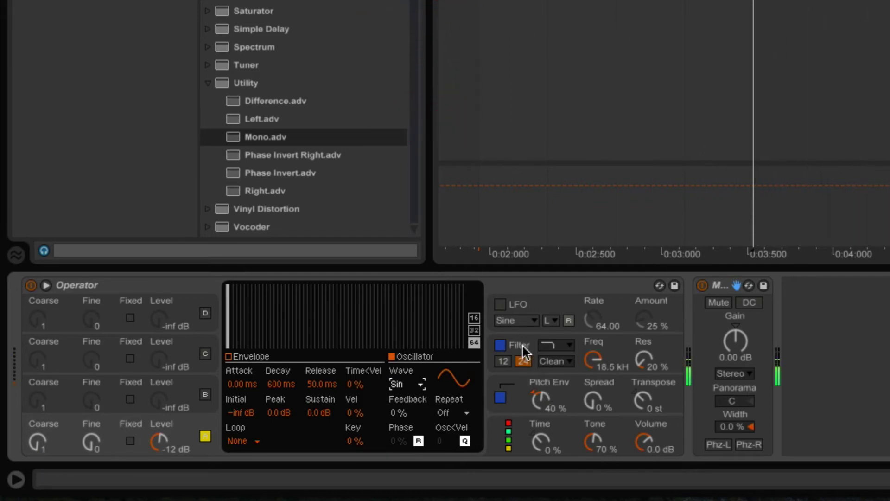
# - Set Operator's filter envelope amount to -38 % and raise the Pitch Env amount to 57 %
pyautogui.click(522, 345)
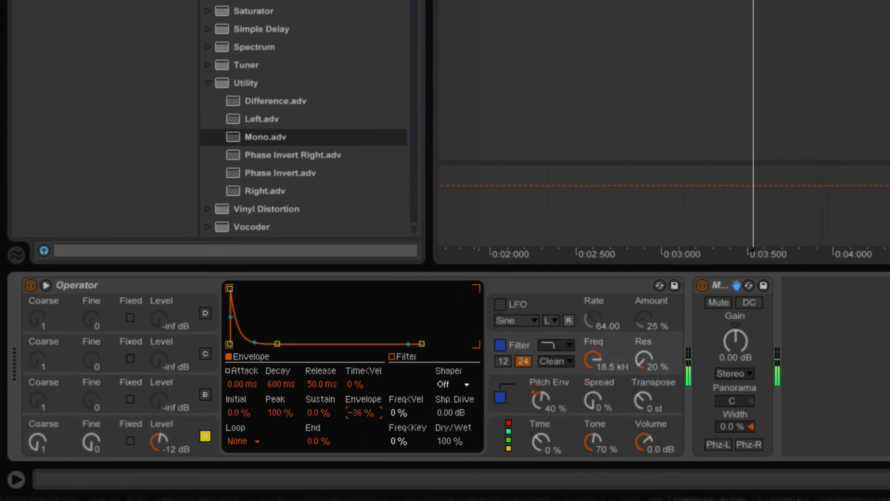
pyautogui.press('Down')
pyautogui.press('Down')
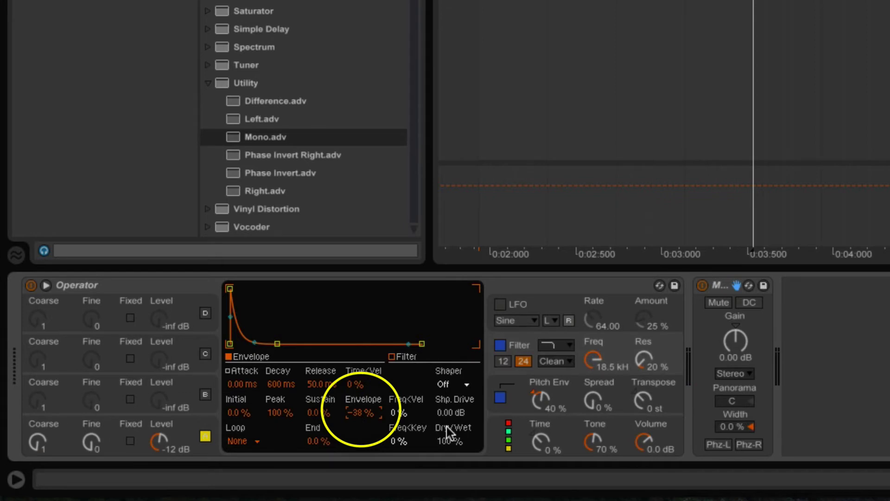
pyautogui.click(539, 402)
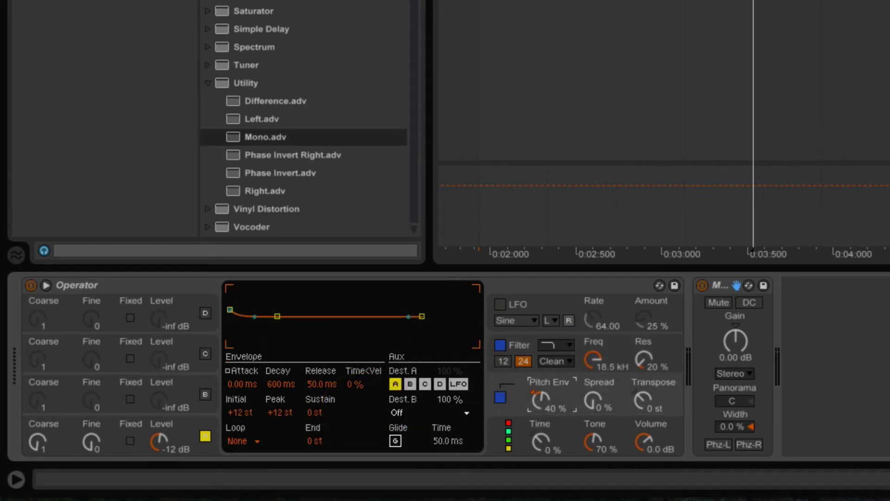
pyautogui.moveTo(540, 400)
pyautogui.mouseDown()
pyautogui.moveTo(541, 379)
pyautogui.moveTo(540, 393)
pyautogui.mouseUp()
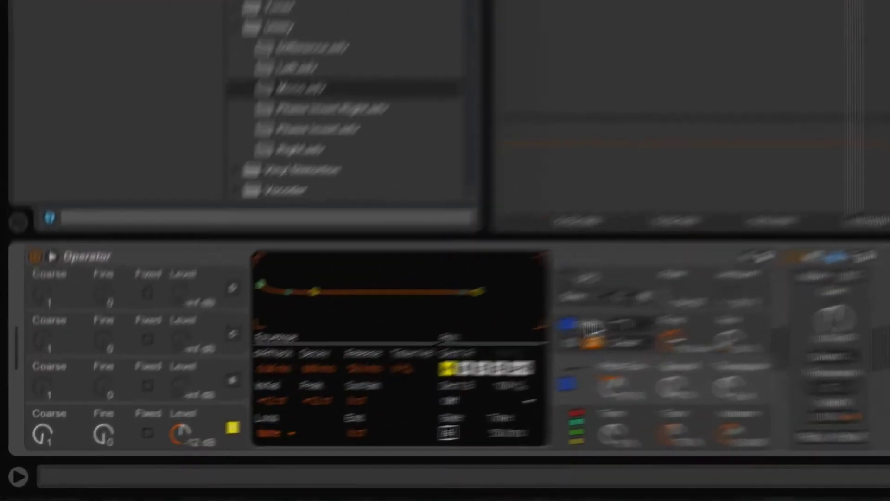
# - Compare the Hard and Soft filter shapers, keep Hard, and set the shaper's Dry/Wet to 20 %
pyautogui.click(243, 428)
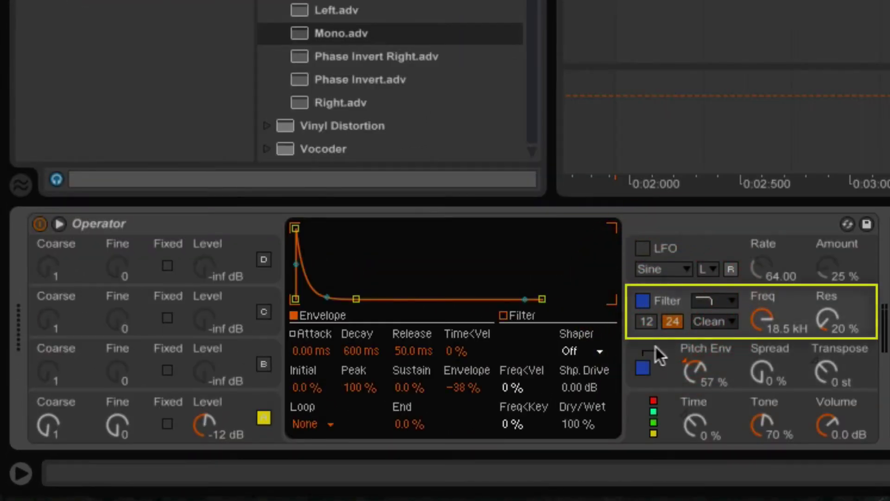
pyautogui.click(595, 351)
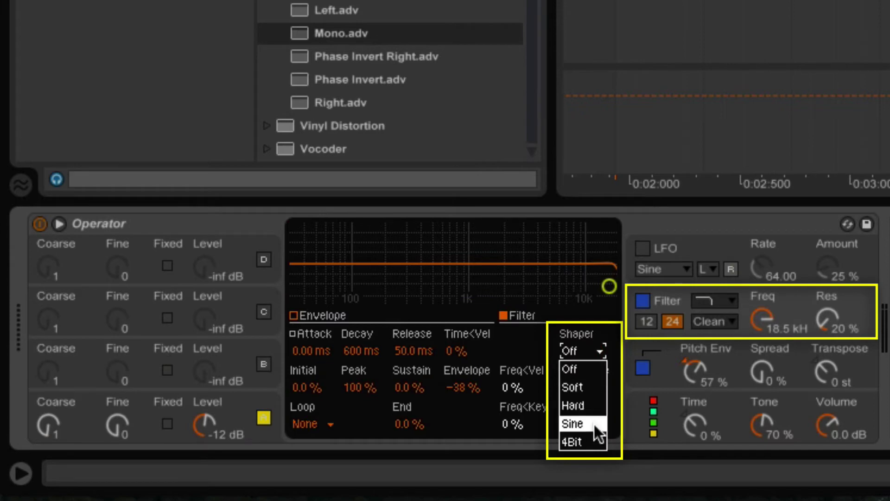
pyautogui.click(585, 401)
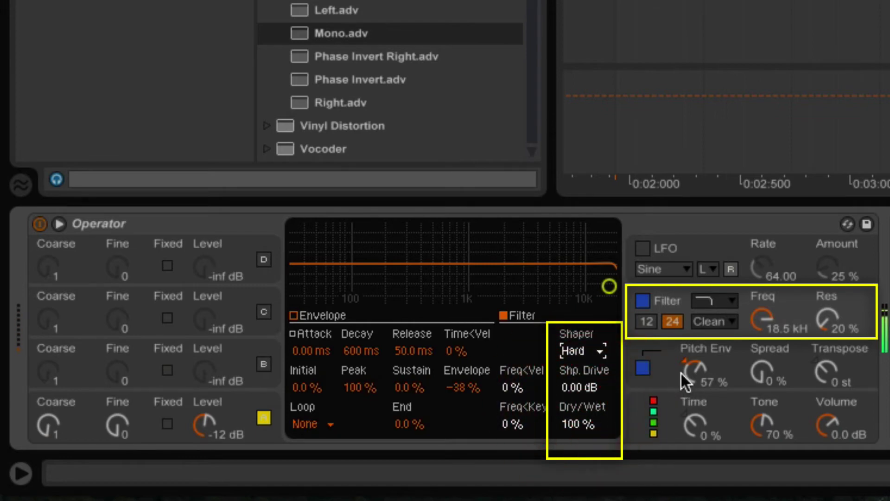
pyautogui.click(595, 351)
pyautogui.click(594, 385)
pyautogui.moveTo(596, 355); pyautogui.dragTo(589, 402)
pyautogui.moveTo(573, 423); pyautogui.dragTo(573, 461)
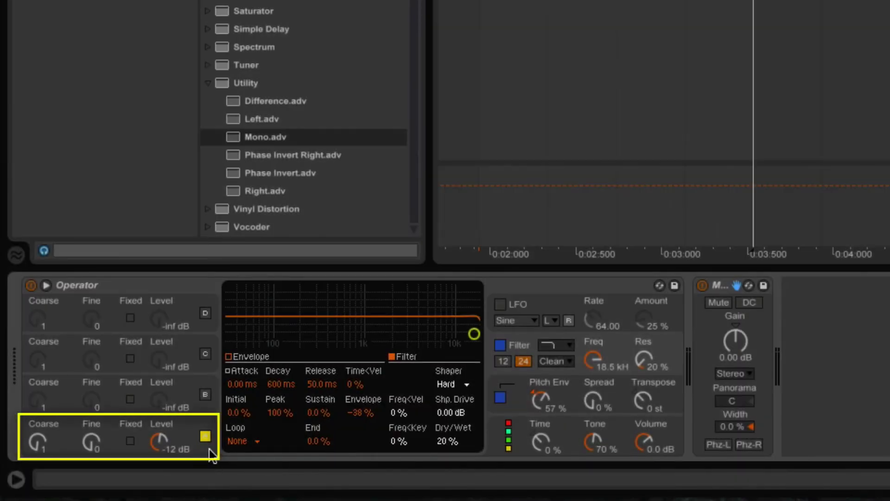
# - Lengthen the Release of oscillator A's amplitude envelope to 7.00 s
pyautogui.click(211, 454)
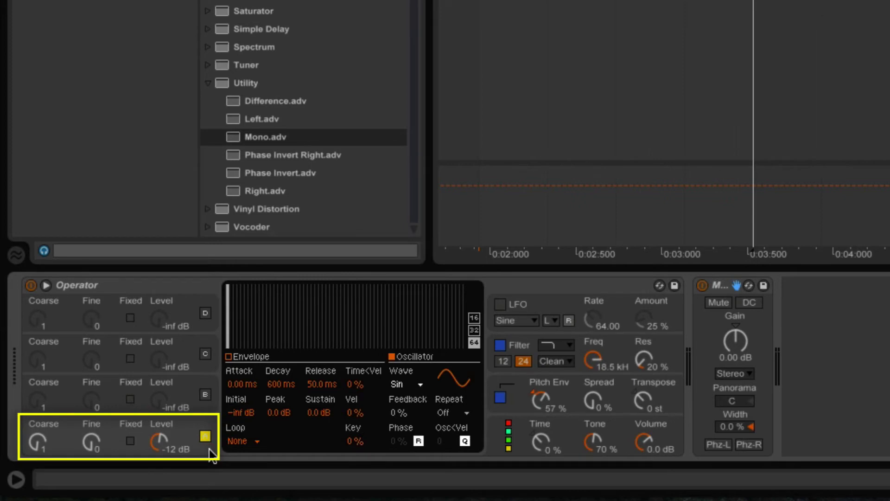
pyautogui.click(310, 386)
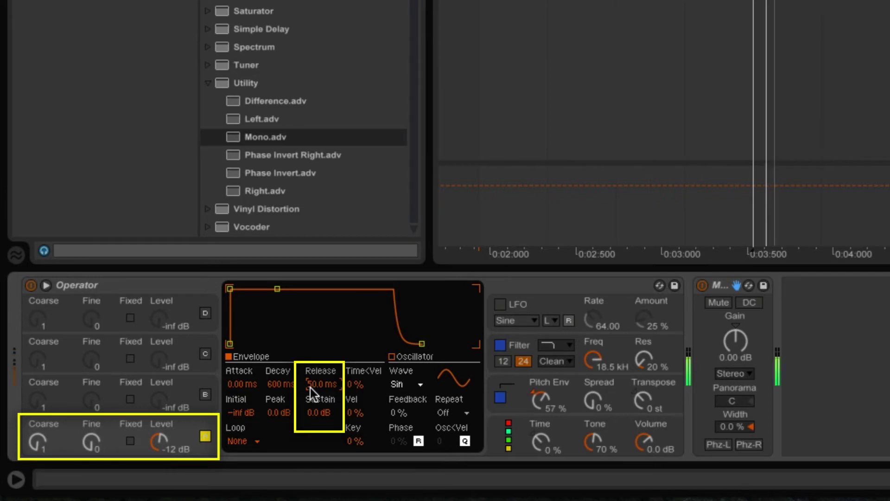
pyautogui.moveTo(311, 388); pyautogui.dragTo(310, 325)
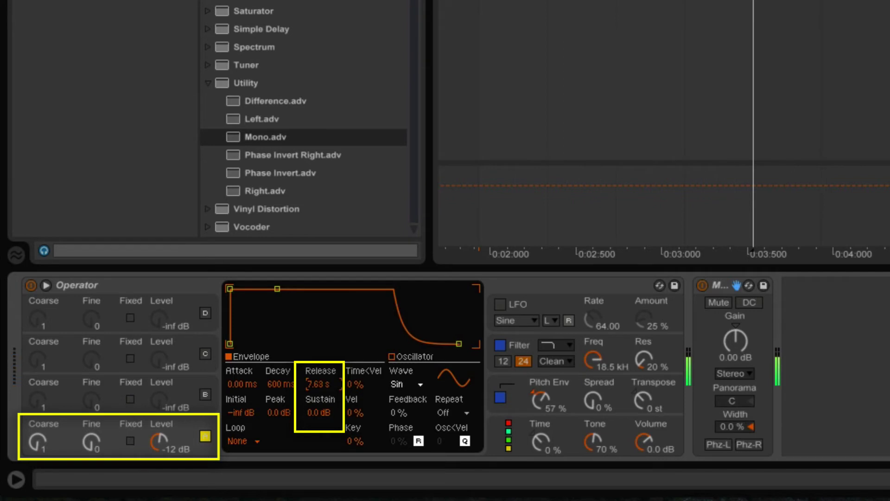
pyautogui.moveTo(310, 325); pyautogui.dragTo(310, 325)
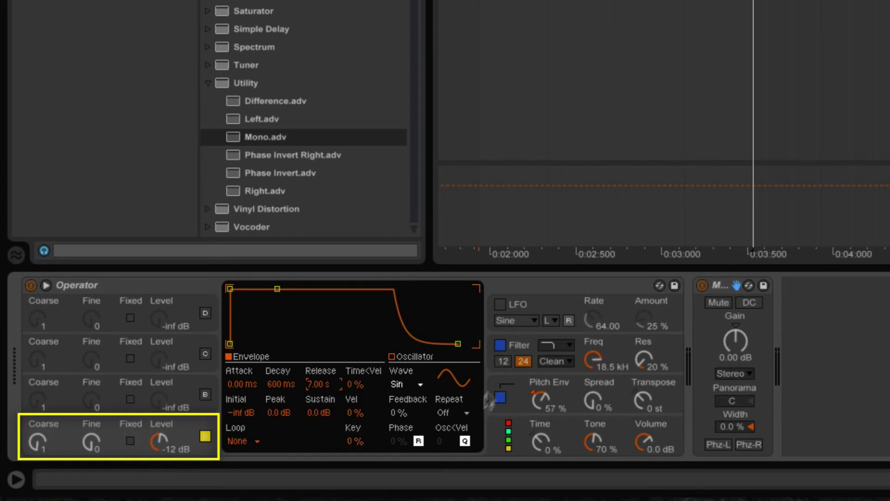
# - Raise the filter shaper's Dry/Wet mix to 35 %
pyautogui.click(520, 347)
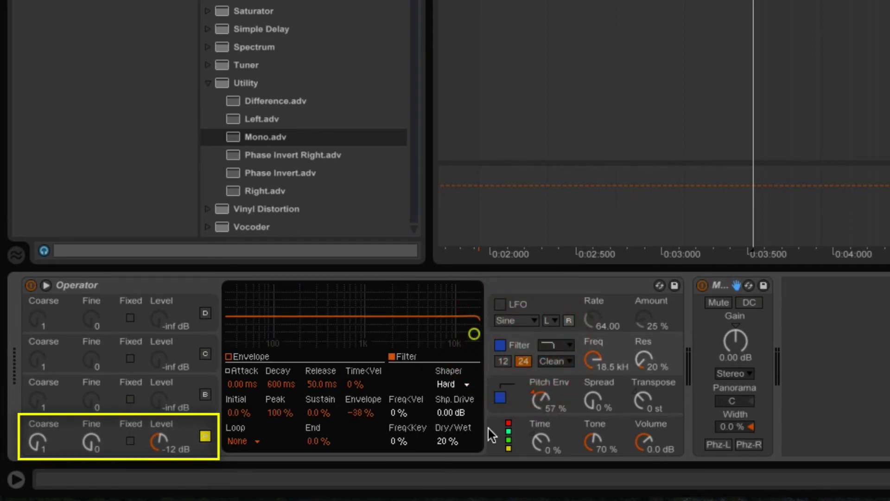
pyautogui.click(441, 440)
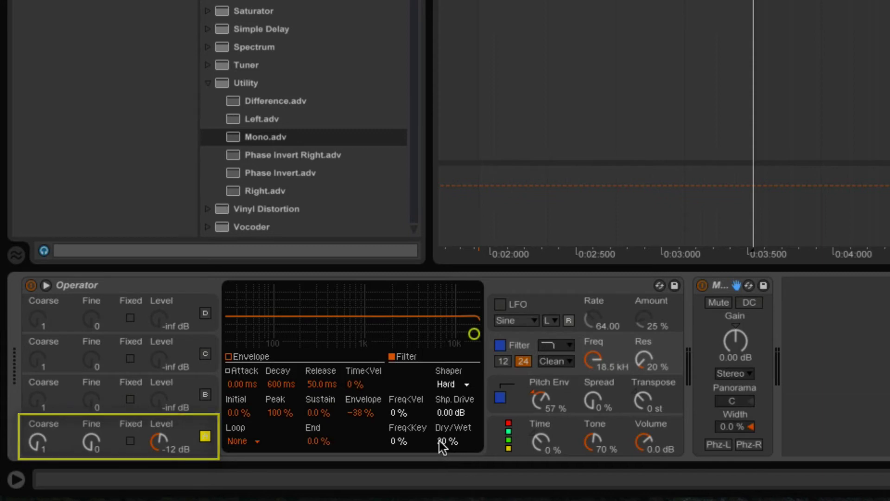
pyautogui.press('Up')
pyautogui.press('Up')
pyautogui.press('Up')
pyautogui.press('Up')
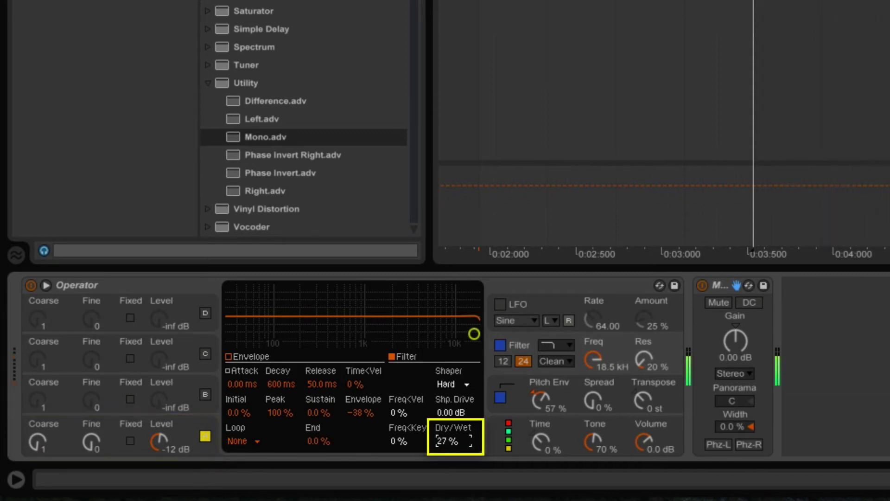
pyautogui.press('Up')
pyautogui.press('Up')
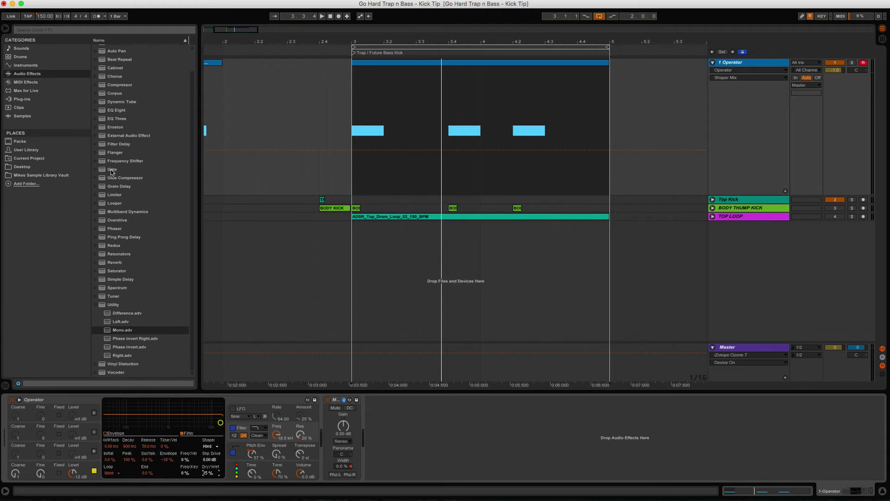
# - Add a Gate after the Mono utility on the Operator track and enable its sidechain with BODY THUMP KICK as the input
pyautogui.moveTo(113, 170); pyautogui.dragTo(382, 437)
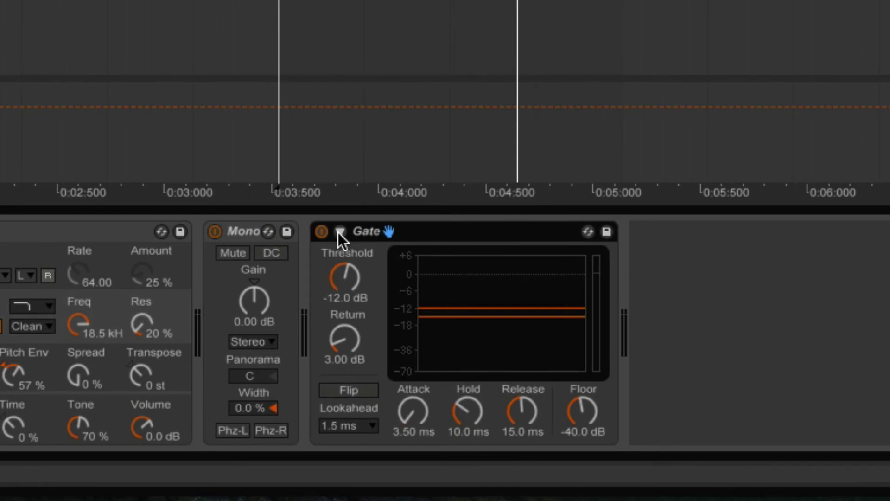
pyautogui.click(472, 232)
pyautogui.click(340, 231)
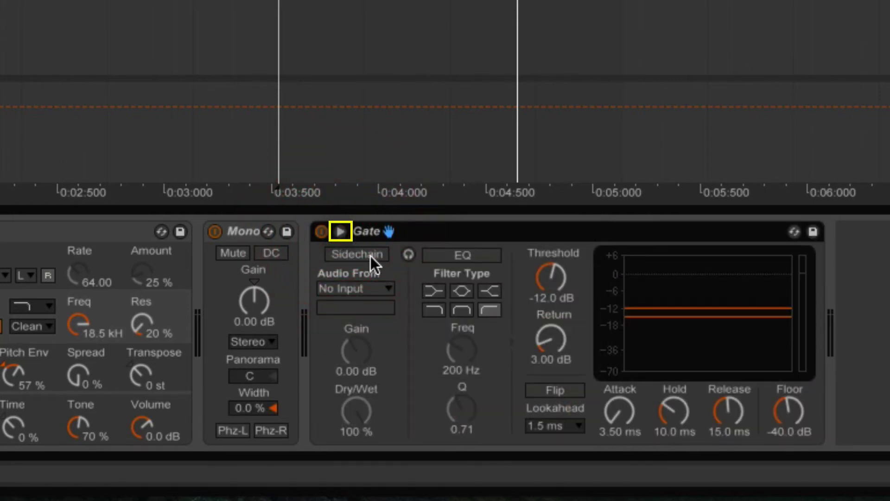
pyautogui.click(371, 256)
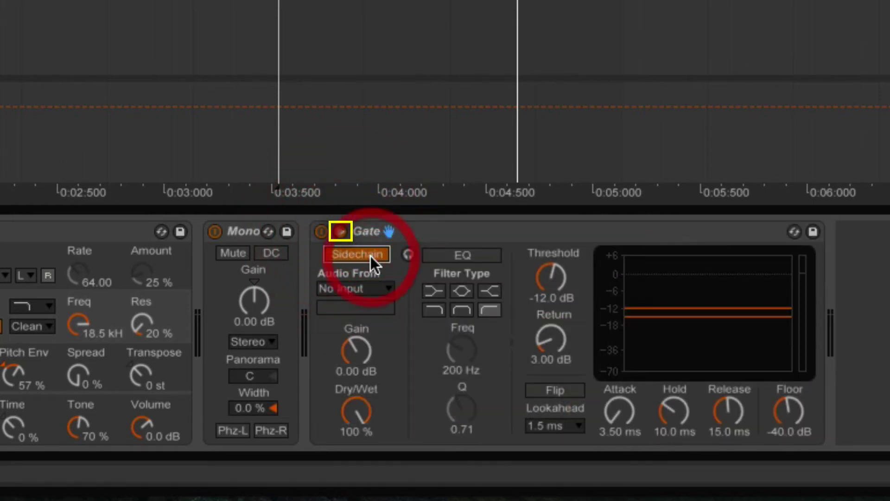
pyautogui.click(383, 290)
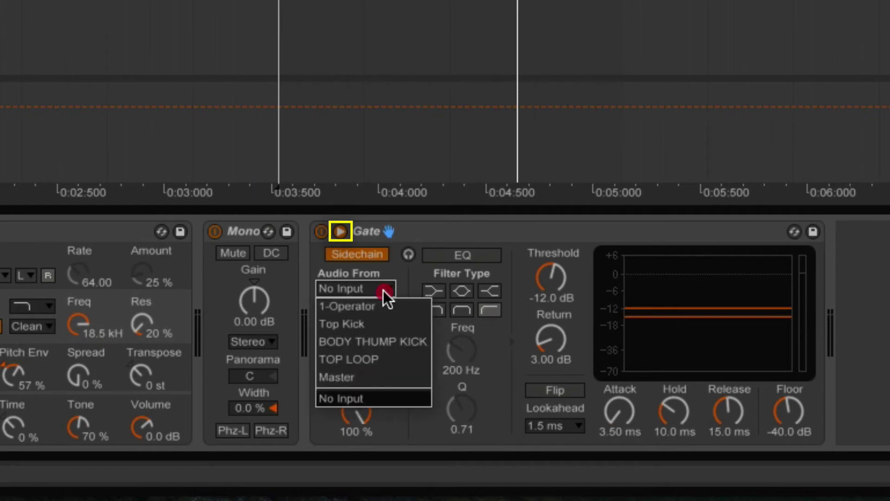
pyautogui.click(421, 344)
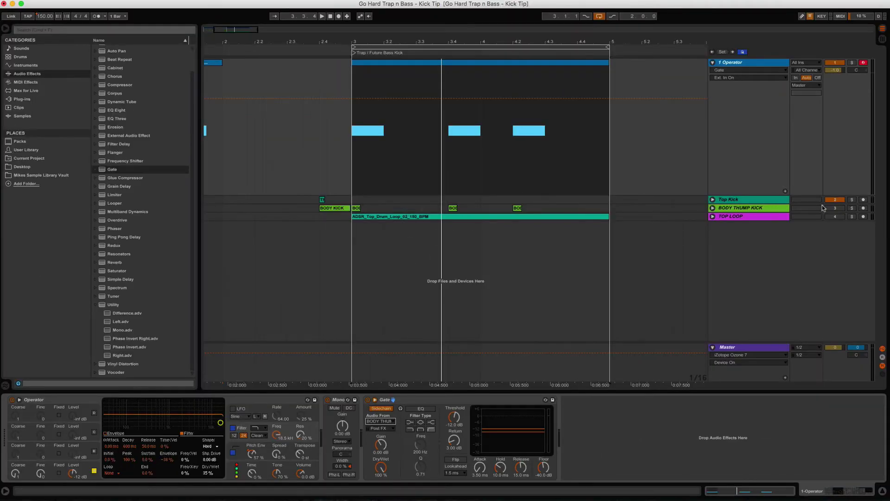
# - Solo and unfold the BODY THUMP KICK track, and play it from the BODY KICK clip into the first BODY THUMP KICK clip
pyautogui.click(779, 208)
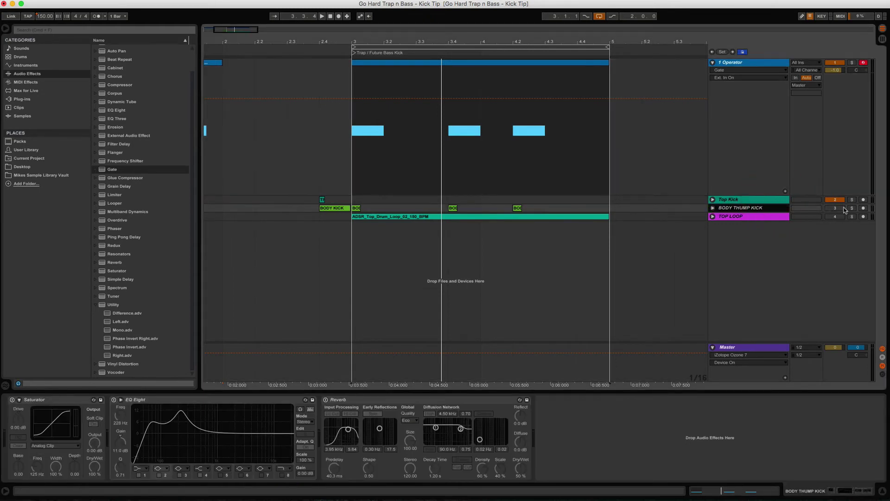
pyautogui.click(852, 208)
pyautogui.click(712, 209)
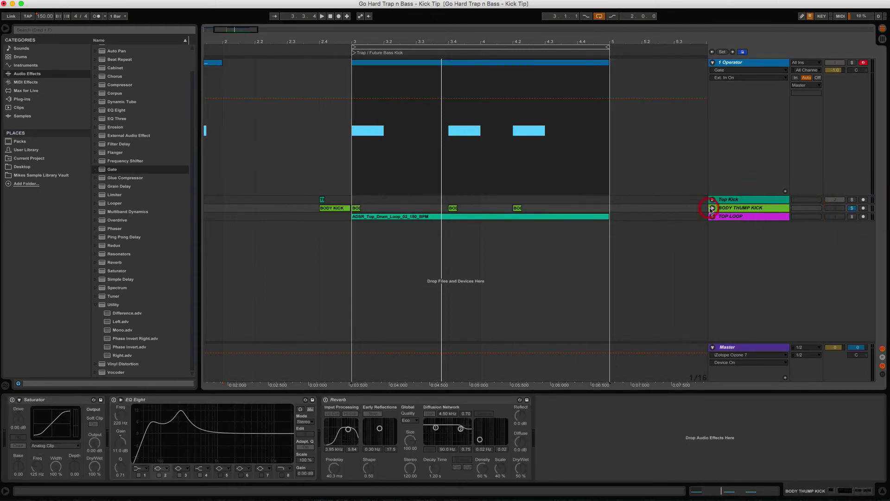
pyautogui.moveTo(388, 42); pyautogui.dragTo(390, 88)
pyautogui.click(358, 210)
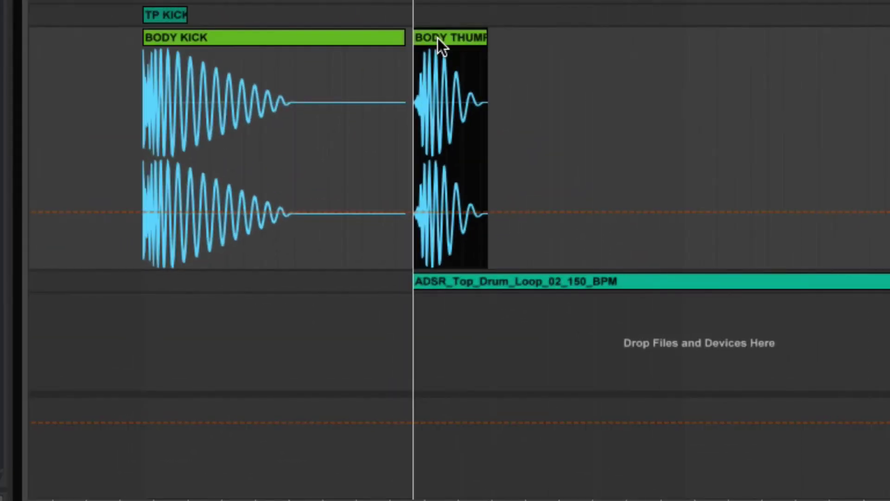
pyautogui.click(334, 35)
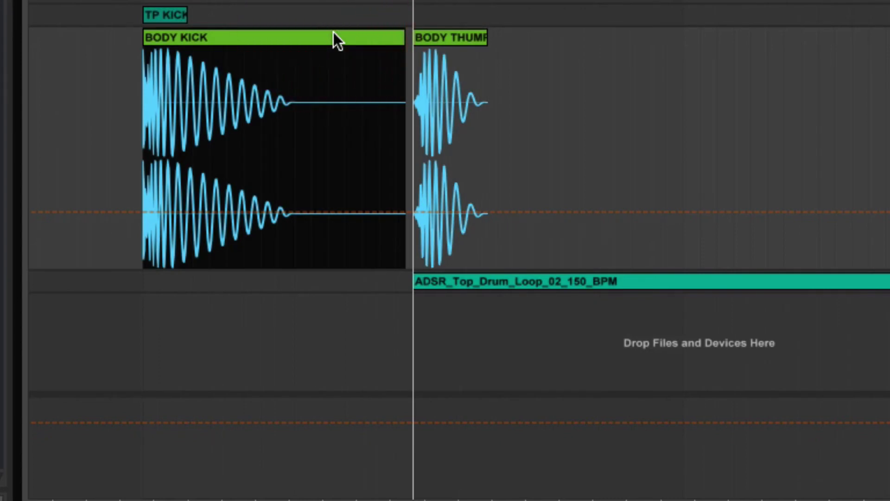
pyautogui.press('space')
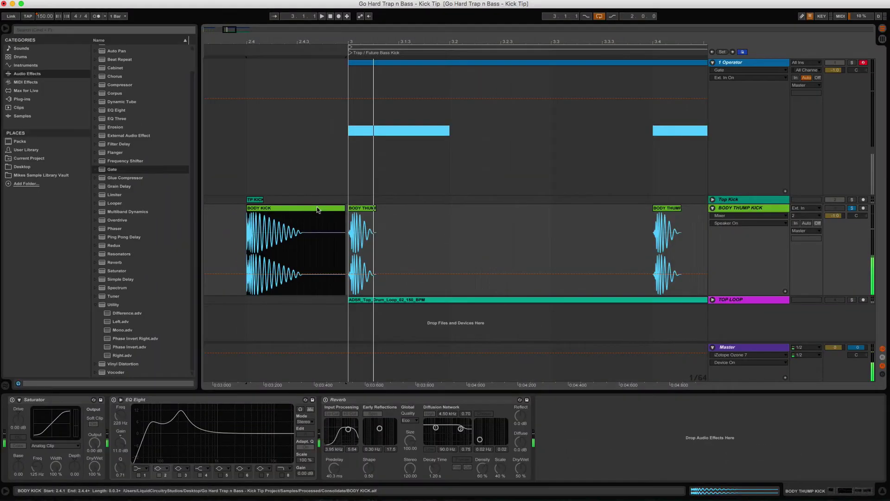
pyautogui.click(318, 210)
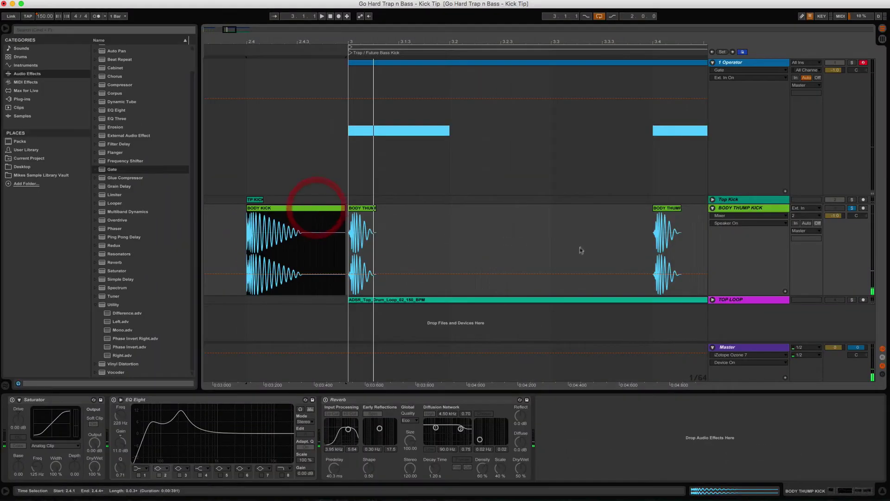
# - Display the track's Fades, trim the BODY KICK clip to about 0.1 s, and give it a short fade-in and a longer fade-out
pyautogui.click(731, 216)
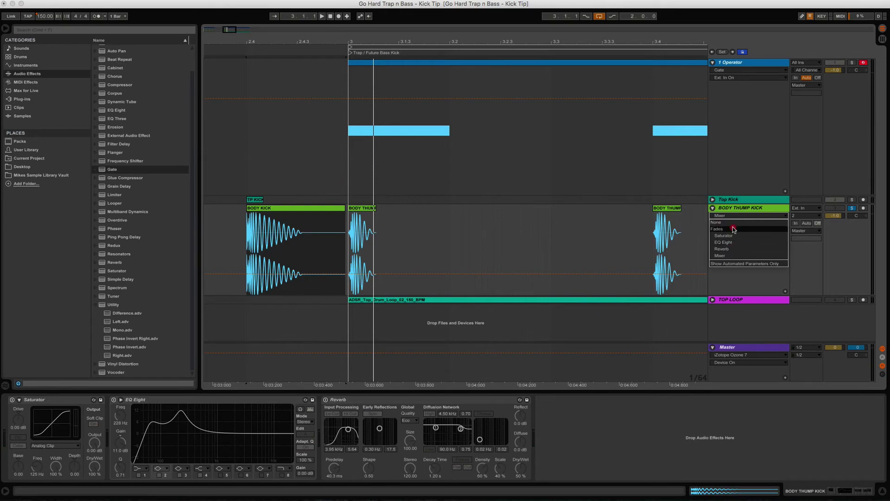
pyautogui.click(733, 229)
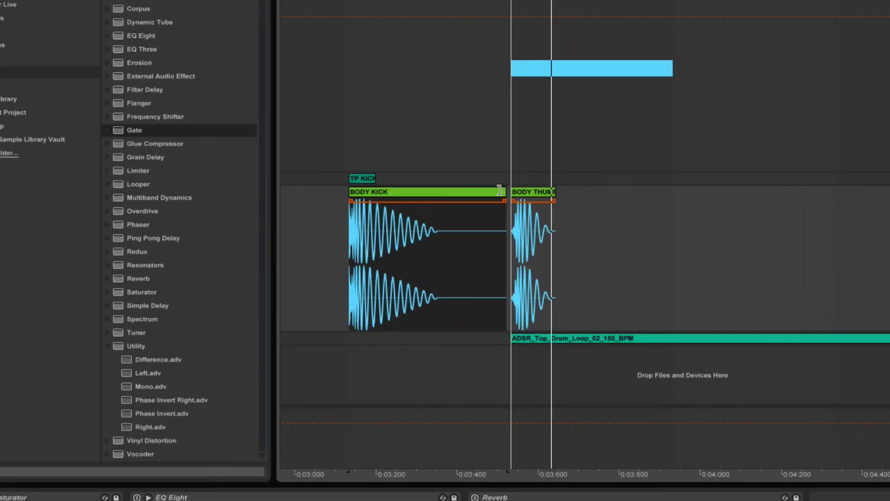
pyautogui.moveTo(499, 191); pyautogui.dragTo(369, 194)
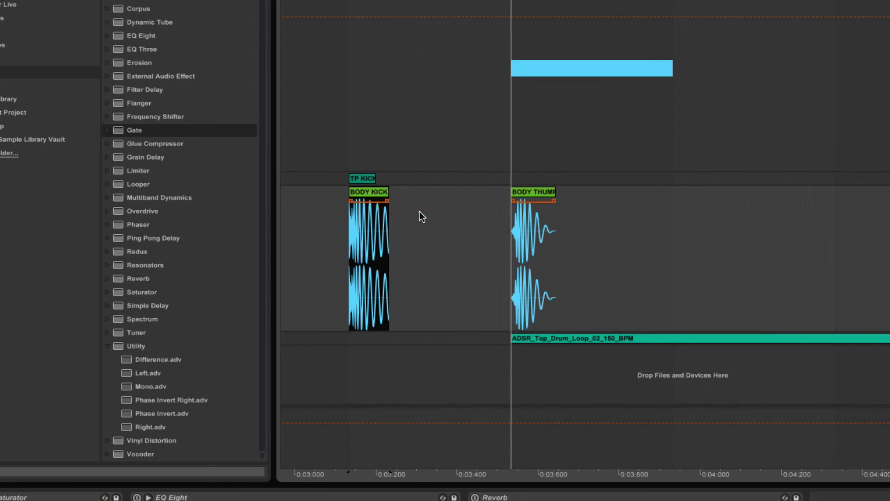
pyautogui.moveTo(388, 202); pyautogui.dragTo(356, 202)
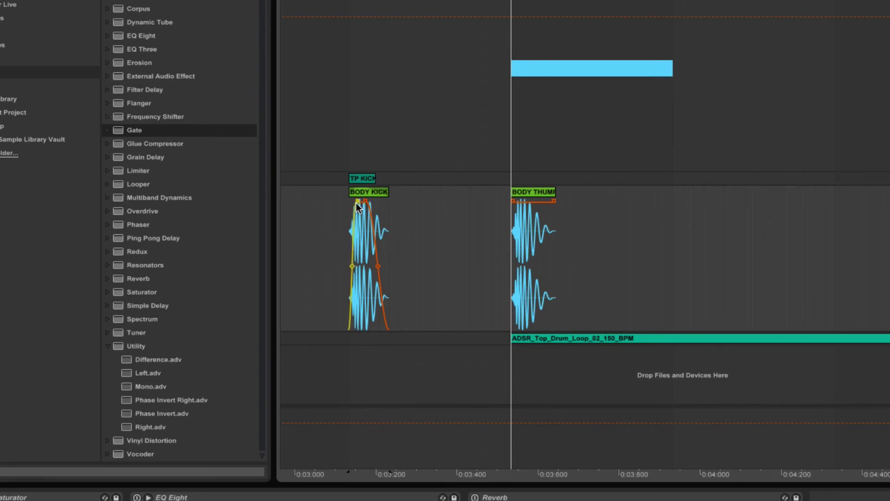
pyautogui.click(356, 203)
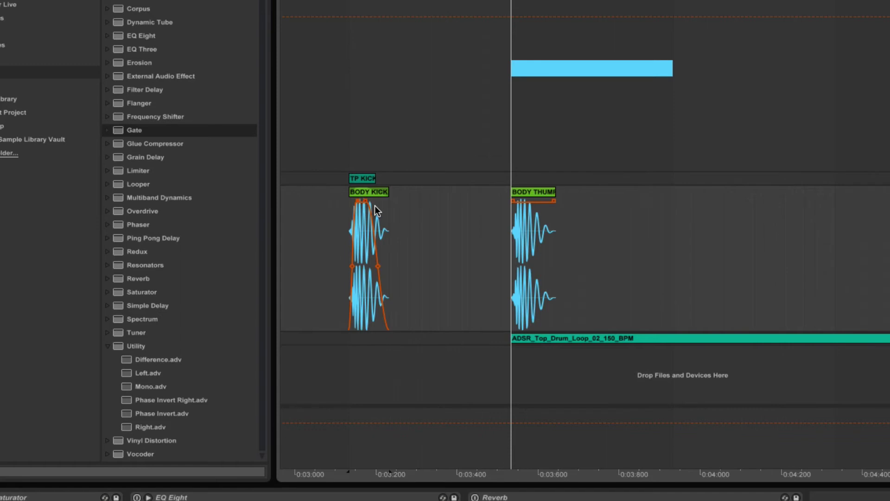
# - Audition the trimmed BODY KICK clip and select the first BODY THUMP KICK clip for comparison
pyautogui.click(368, 192)
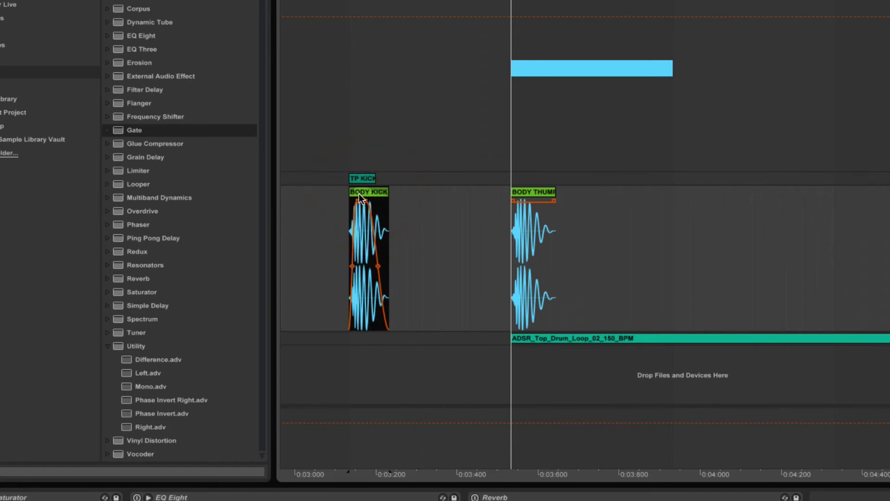
pyautogui.click(360, 194)
pyautogui.press('space')
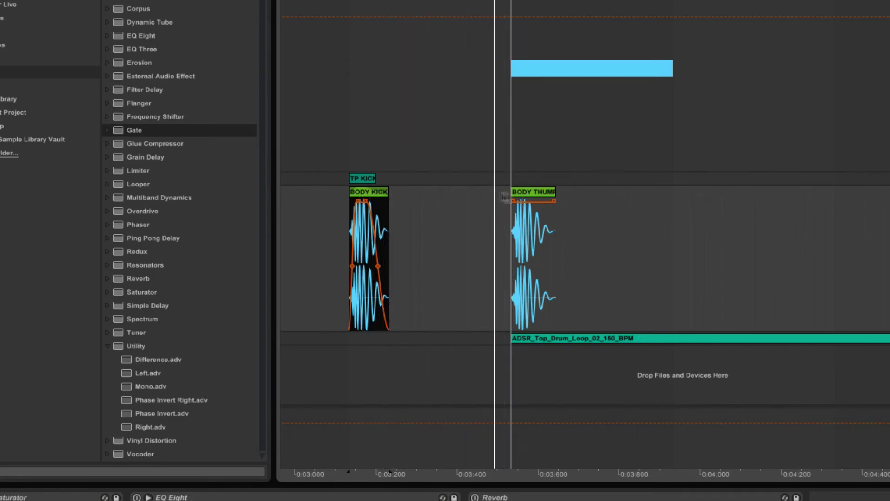
pyautogui.click(533, 194)
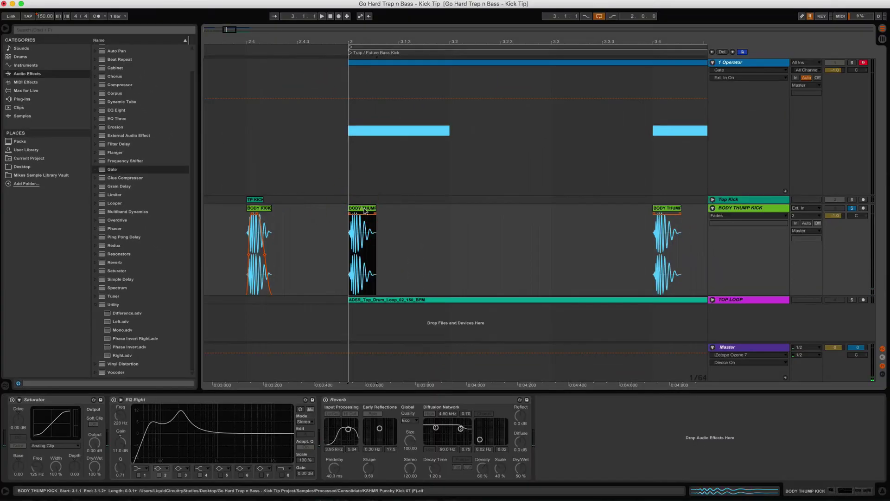
# - Audition BODY THUMP KICK through its EQ Eight with band 2 lowered to 0.87 dB at about 259 Hz and the low cut raised, ending with the EQ bypassed
pyautogui.press('space')
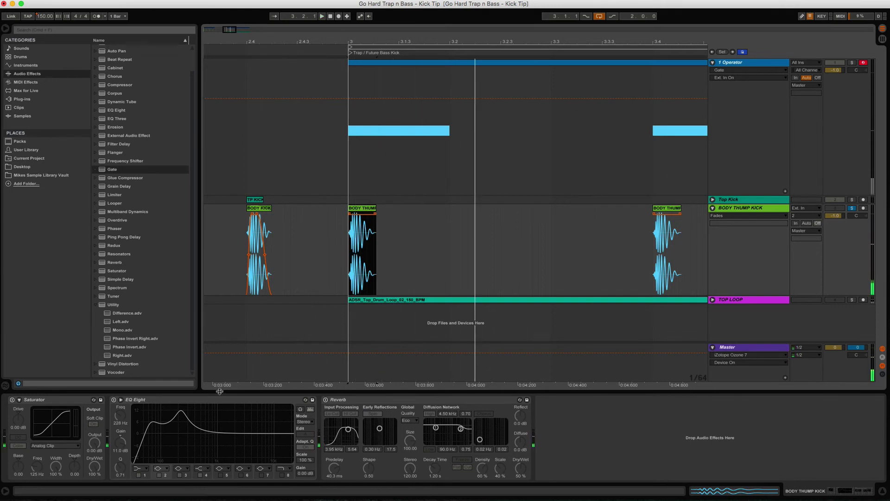
pyautogui.click(218, 399)
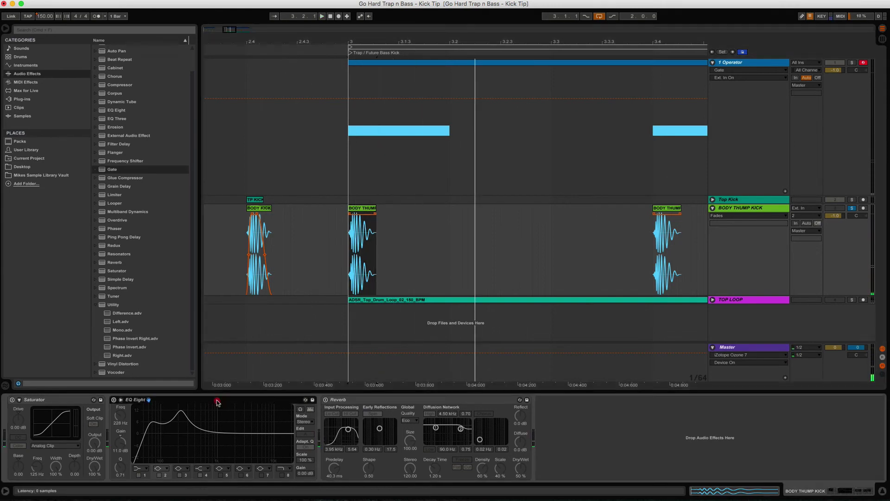
pyautogui.click(114, 400)
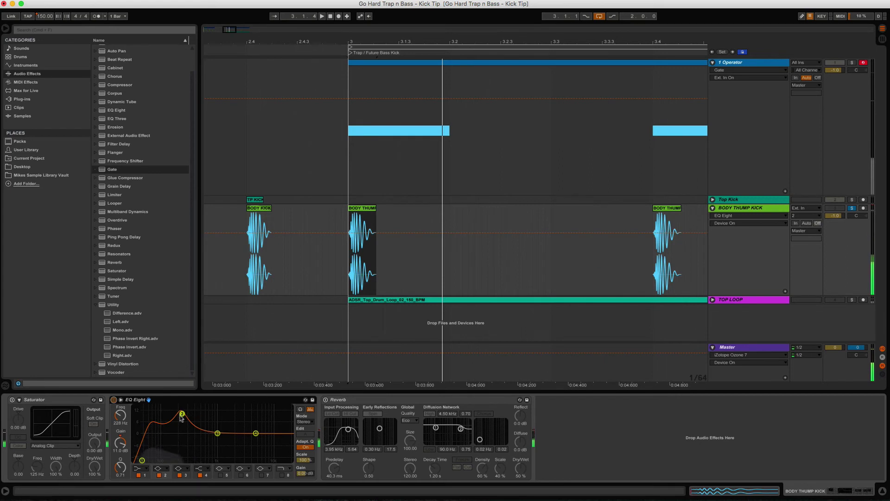
pyautogui.moveTo(179, 415); pyautogui.dragTo(179, 425)
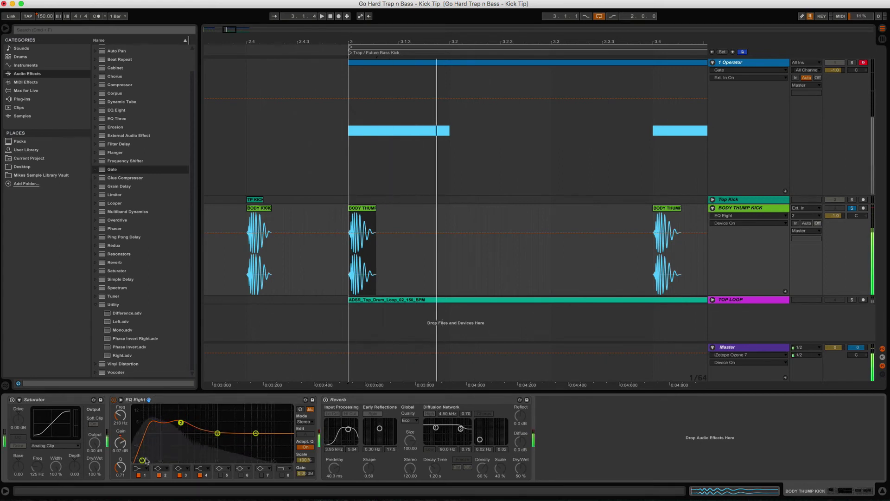
pyautogui.moveTo(142, 460); pyautogui.dragTo(185, 432)
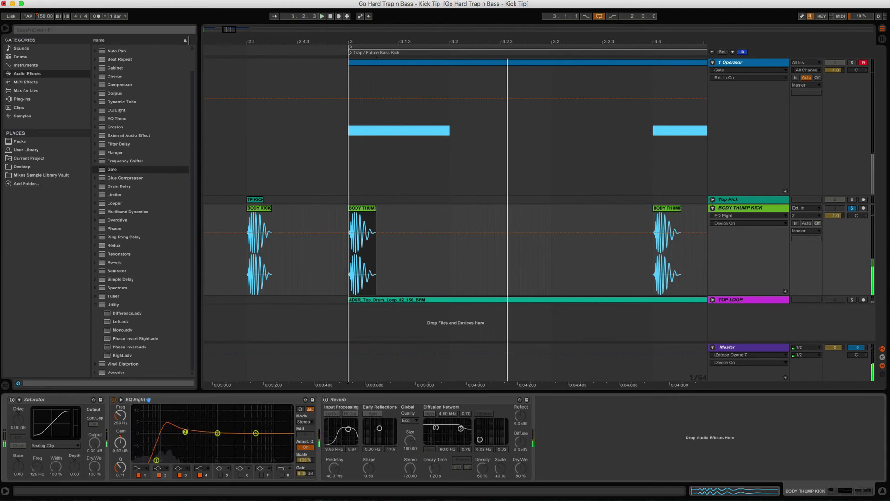
pyautogui.click(115, 400)
# - Enable the Saturator on the BODY THUMP KICK track, set its curve to Soft Sine, and stop playback
pyautogui.click(12, 399)
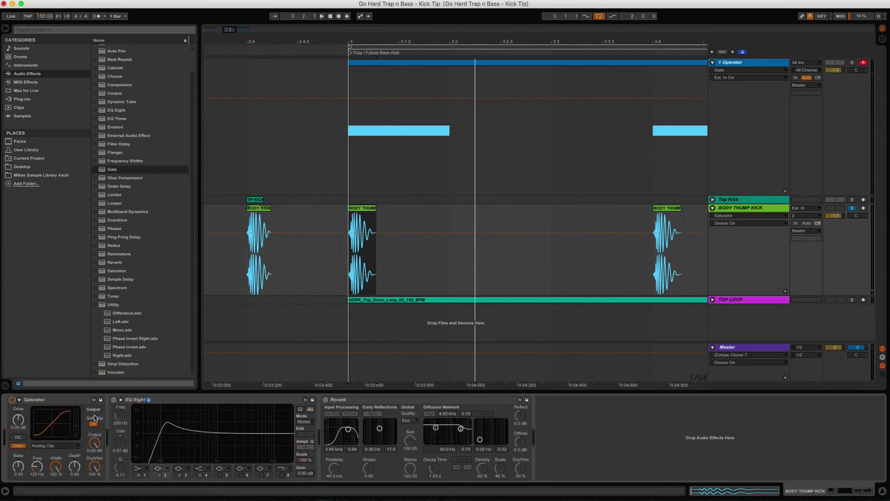
pyautogui.click(60, 445)
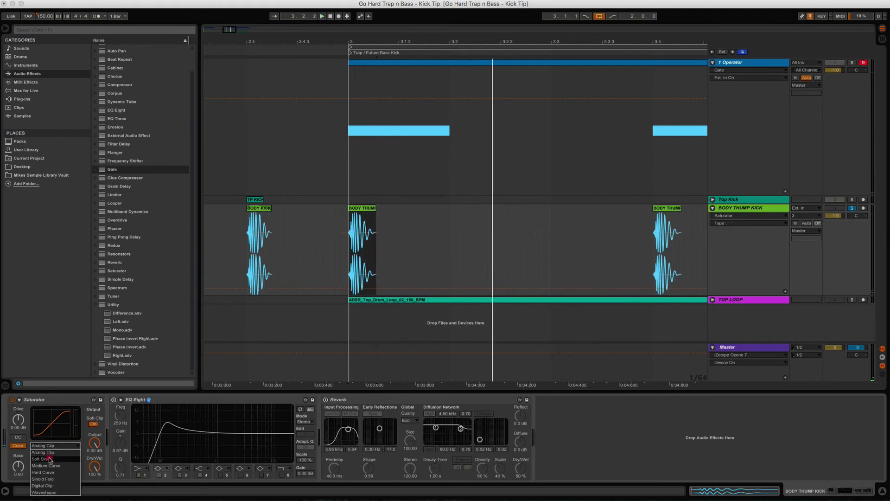
pyautogui.click(50, 459)
pyautogui.press('space')
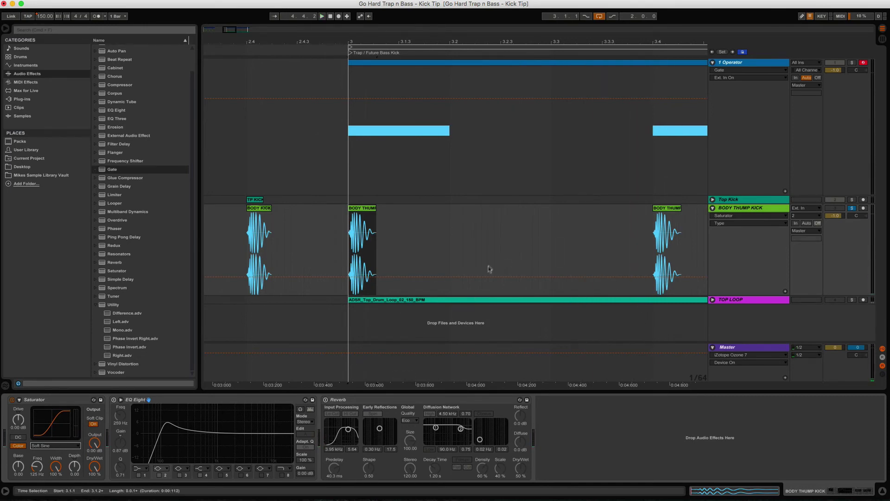
# - Review the Operator track's Gate, the first BODY THUMP KICK clip's devices, and the TOP LOOP drum clip's waveform
pyautogui.moveTo(428, 42); pyautogui.dragTo(428, 20)
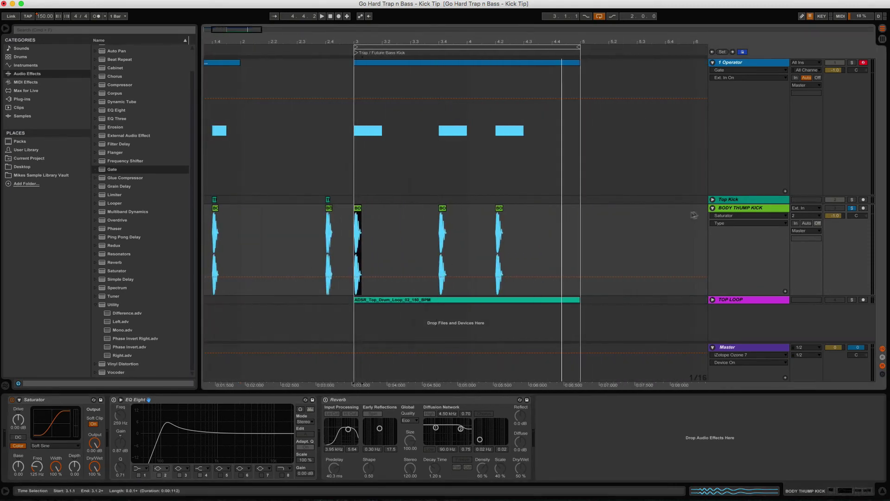
pyautogui.click(733, 63)
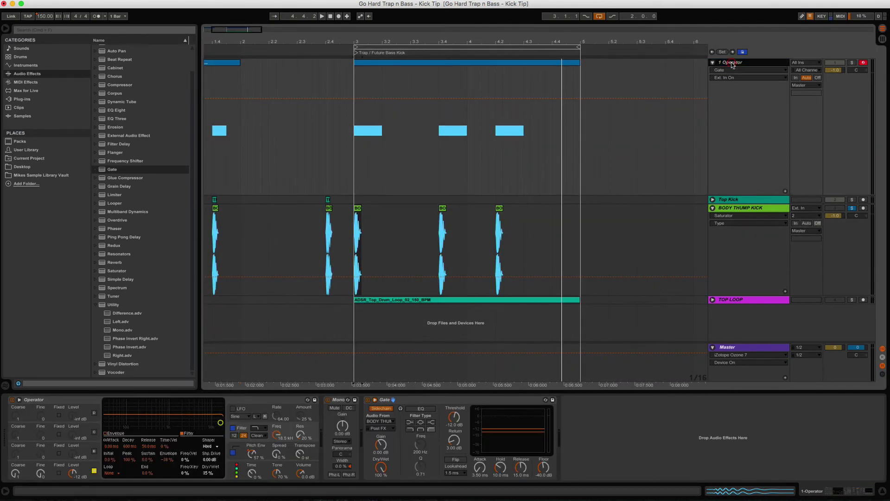
pyautogui.click(446, 402)
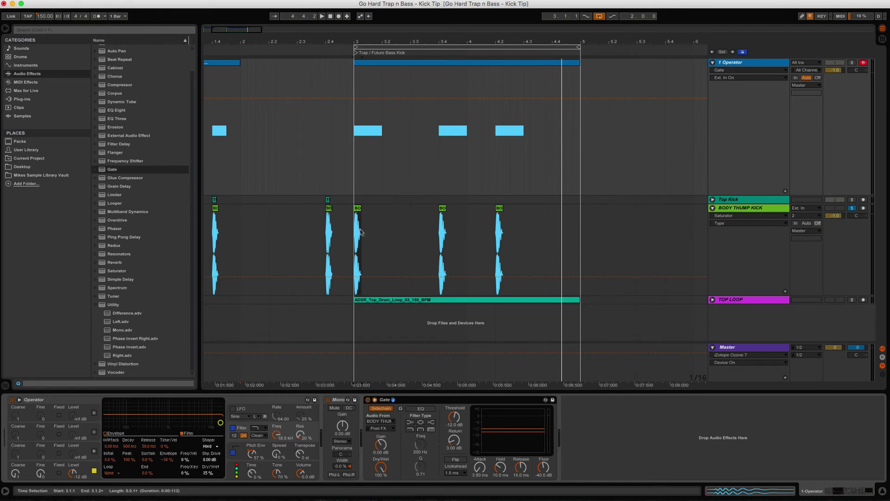
pyautogui.click(358, 209)
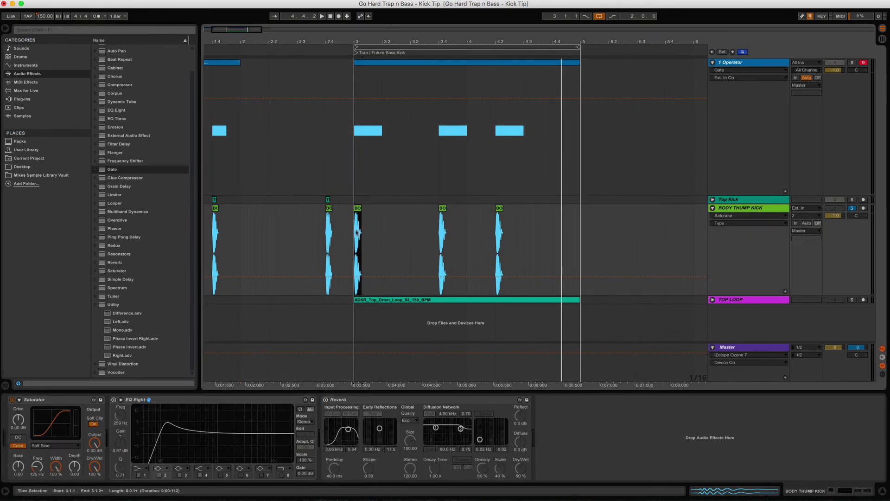
pyautogui.click(380, 300)
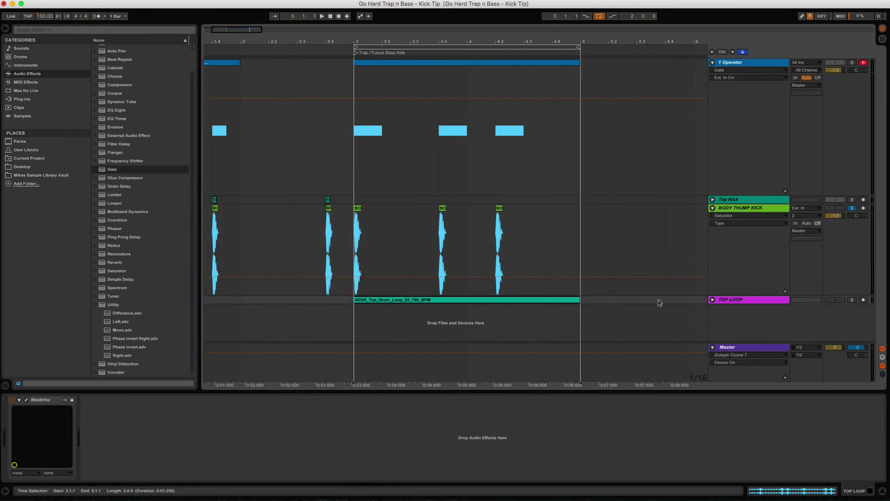
pyautogui.click(713, 300)
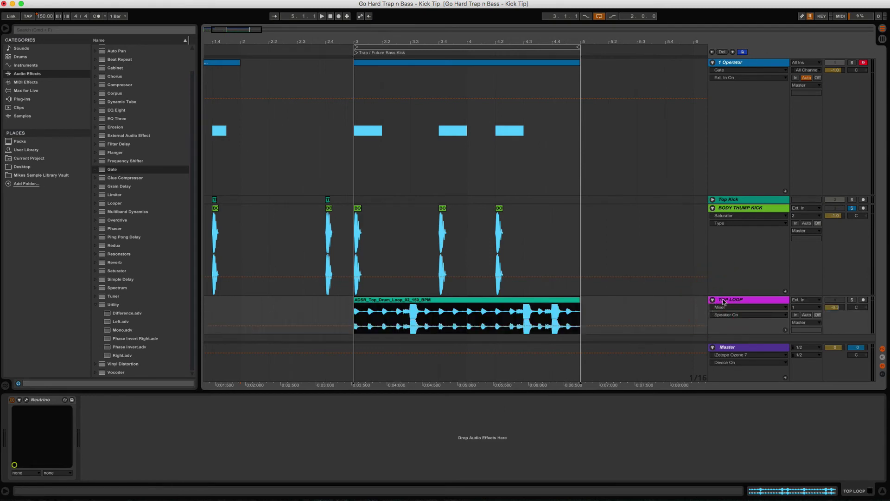
pyautogui.click(713, 299)
# - Tune the Operator track's Gate against playback to a threshold of -8.55 dB, a return of 18.5 dB and a release of 496 ms
pyautogui.click(719, 65)
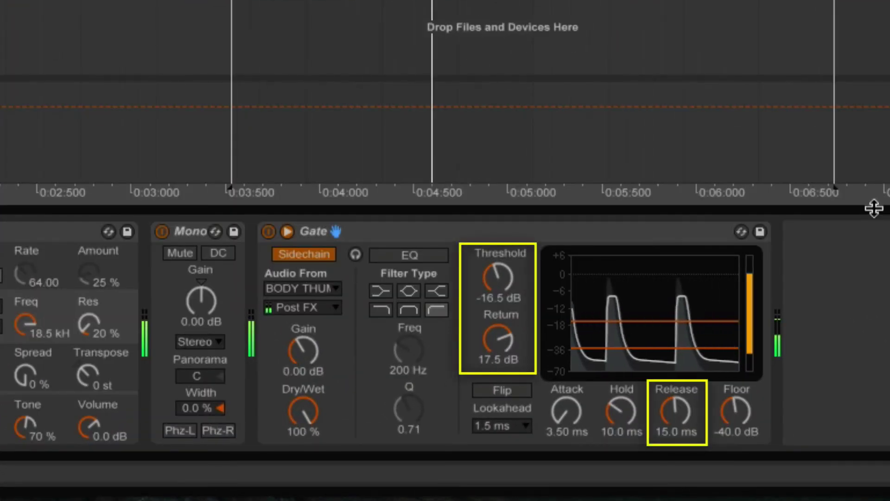
pyautogui.moveTo(495, 283); pyautogui.dragTo(495, 271)
pyautogui.moveTo(498, 339); pyautogui.dragTo(498, 351)
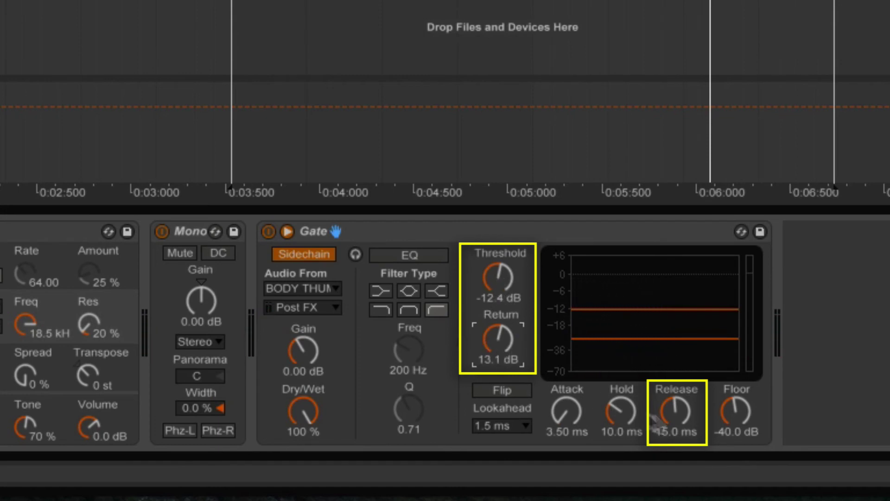
pyautogui.press('space')
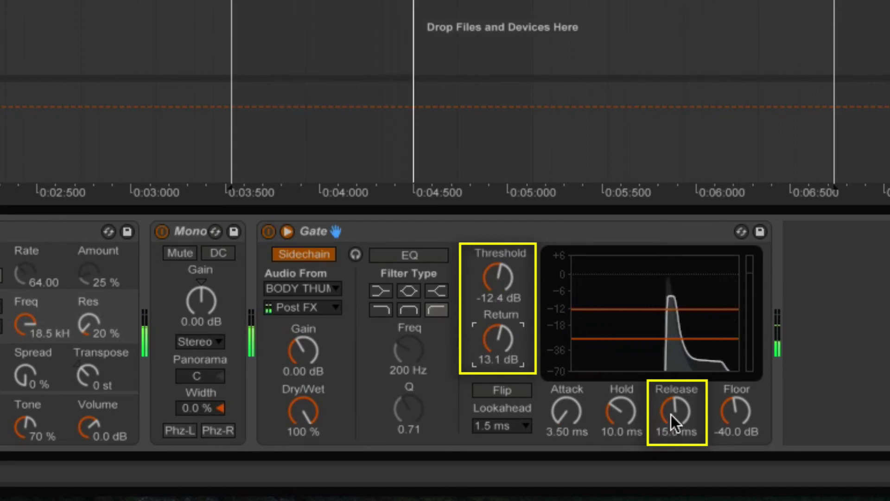
pyautogui.moveTo(672, 415)
pyautogui.mouseDown()
pyautogui.moveTo(676, 397)
pyautogui.moveTo(676, 422)
pyautogui.mouseUp()
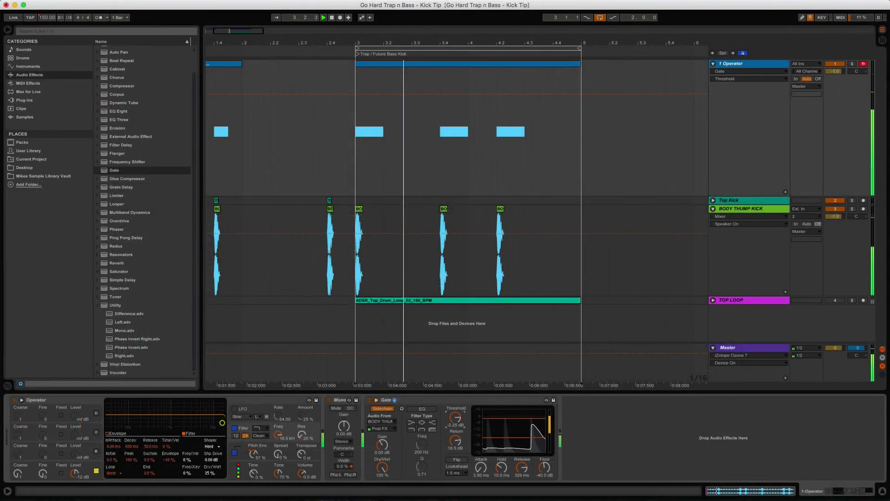
pyautogui.moveTo(456, 417); pyautogui.dragTo(455, 425)
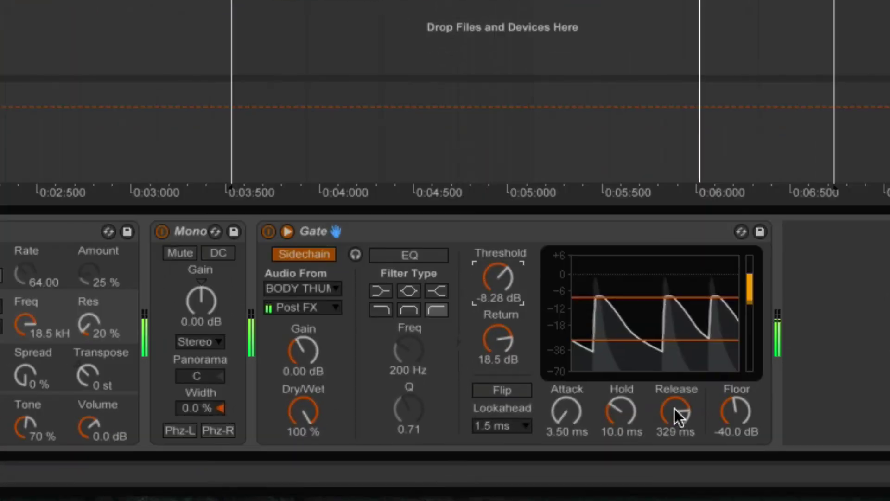
pyautogui.moveTo(545, 462); pyautogui.dragTo(546, 457)
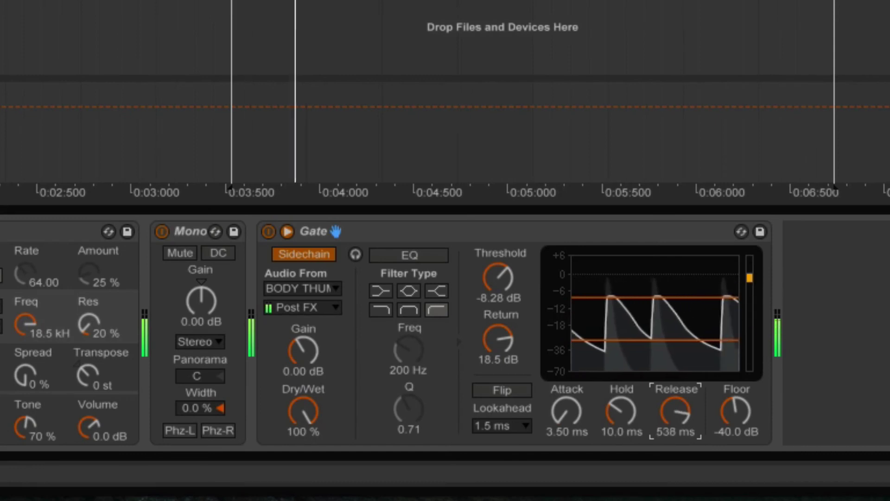
pyautogui.moveTo(676, 411); pyautogui.dragTo(675, 406)
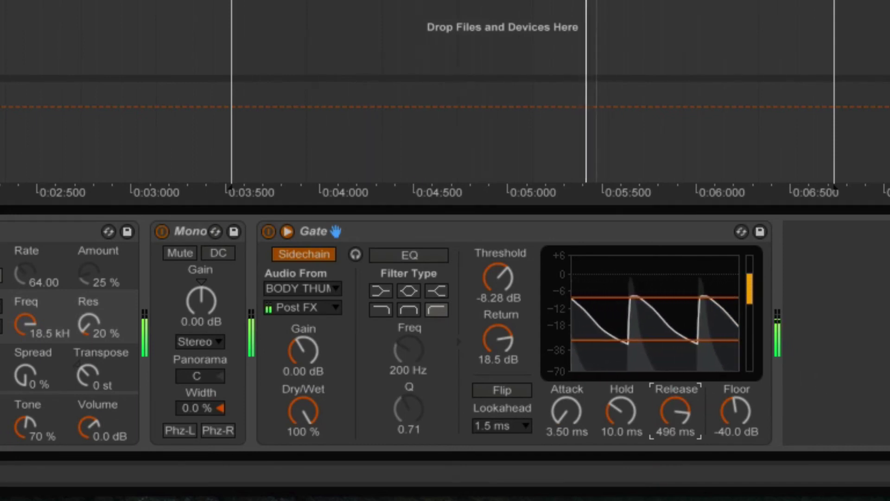
pyautogui.moveTo(480, 307); pyautogui.dragTo(480, 313)
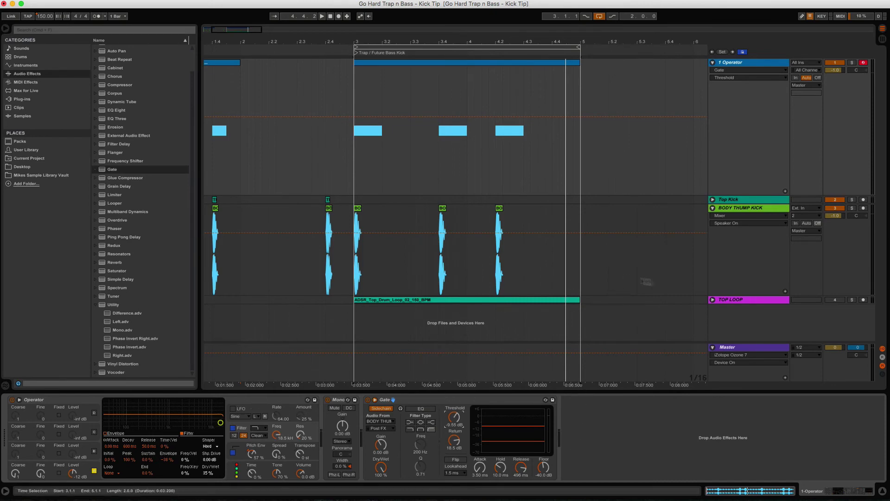
# - Activate the TOP LOOP track and raise the Operator track's volume to about 0 dB while the loop plays
pyautogui.click(713, 208)
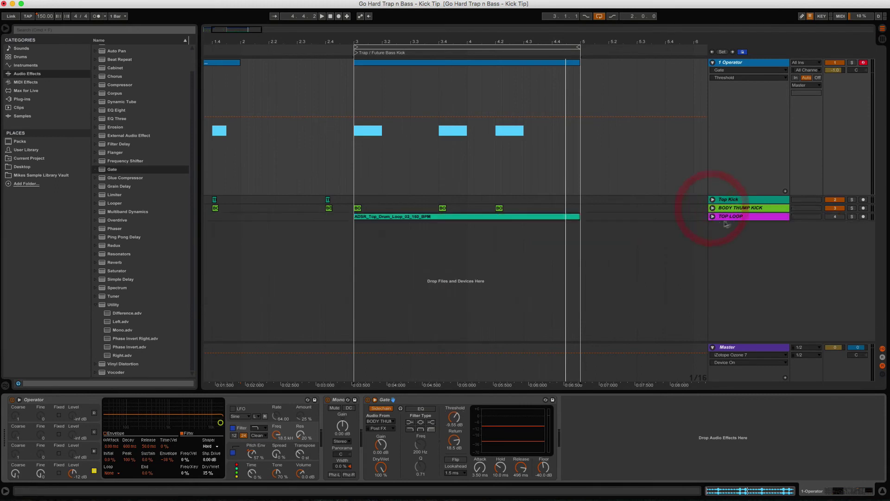
pyautogui.click(835, 217)
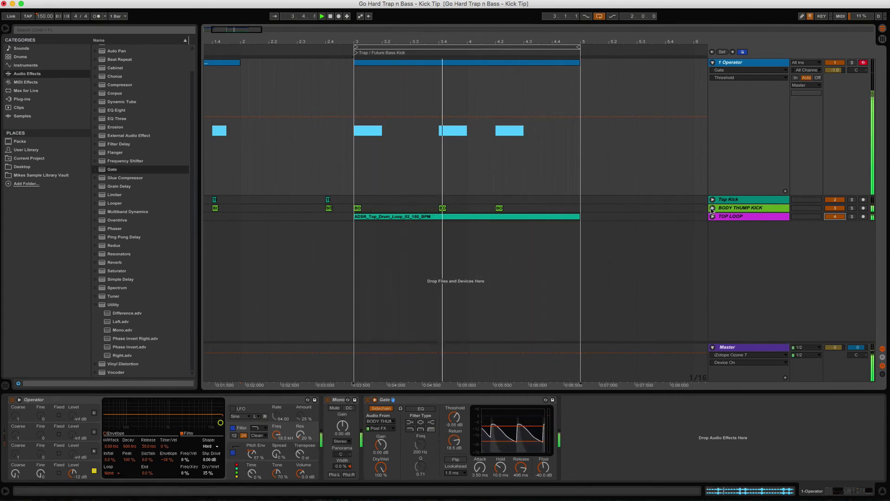
pyautogui.click(835, 70)
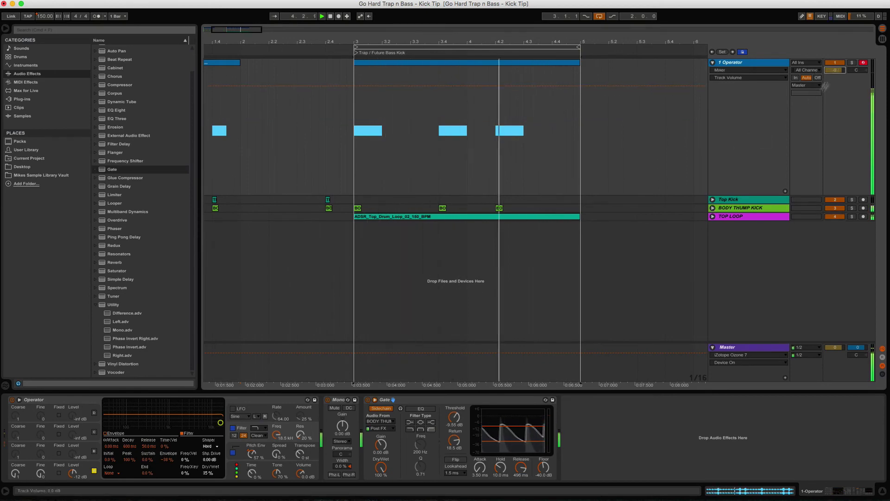
pyautogui.click(712, 200)
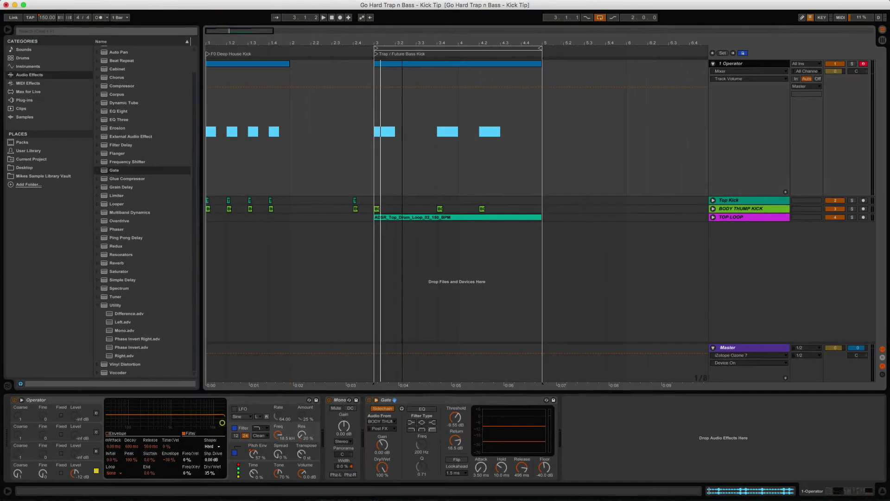
# - Move the loop to the F0 Deep House Kick section, shorten it to one bar, and select its contents
pyautogui.scroll(1, 457, 209)
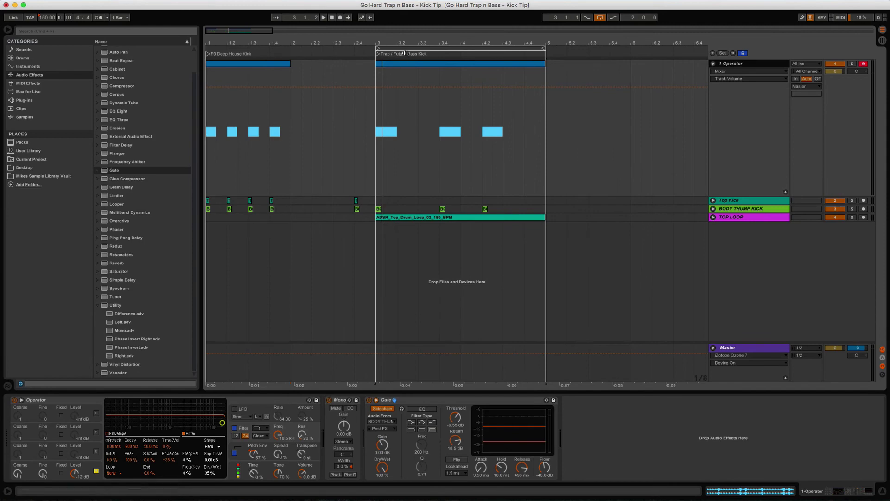
pyautogui.moveTo(405, 48); pyautogui.dragTo(236, 48)
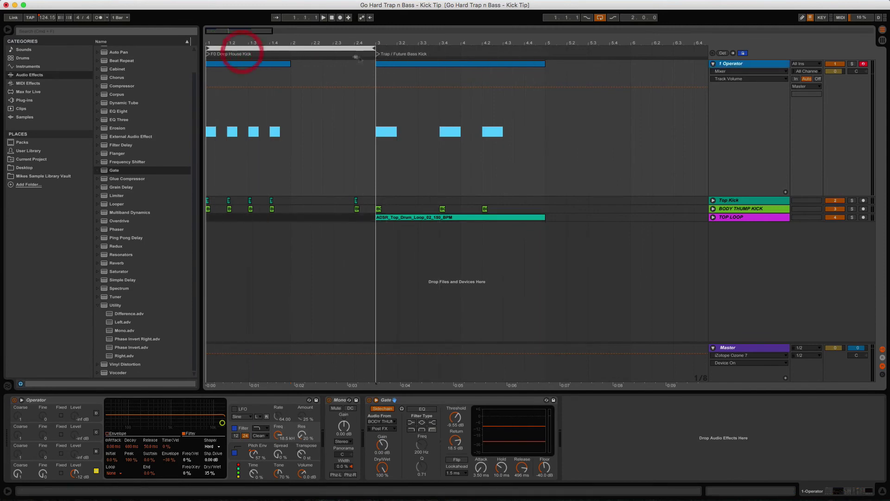
pyautogui.moveTo(374, 47); pyautogui.dragTo(263, 50)
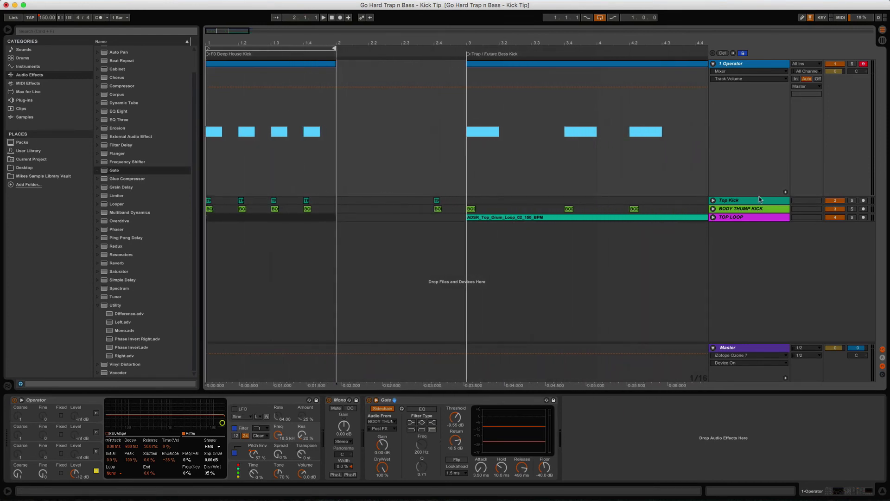
pyautogui.click(308, 48)
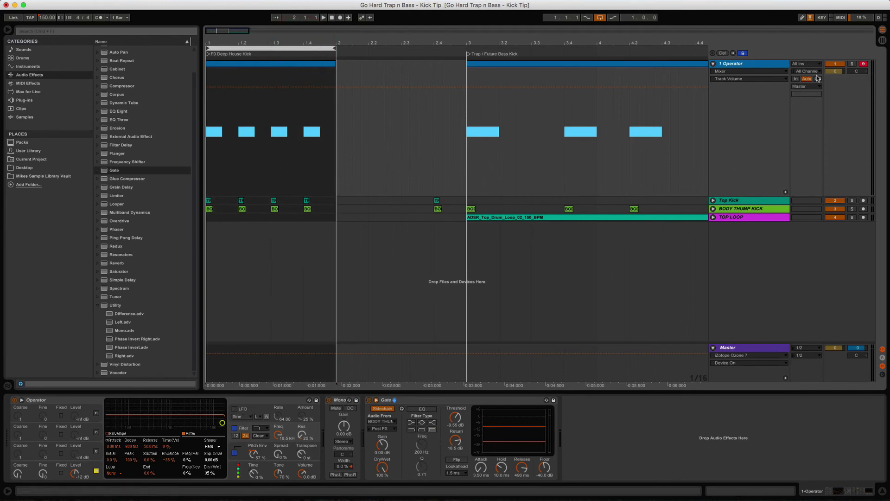
# - Deactivate the Operator track and audition the one-bar Deep House Kick loop without it
pyautogui.click(833, 65)
pyautogui.press('space')
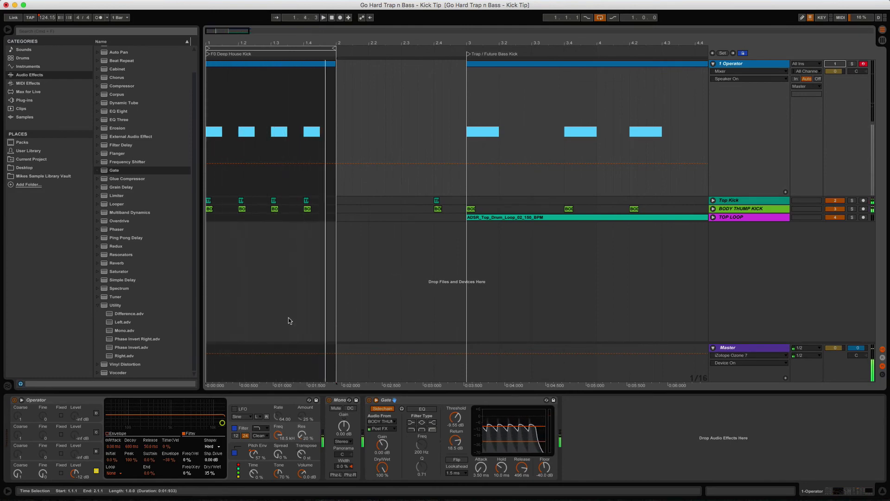
pyautogui.press('space')
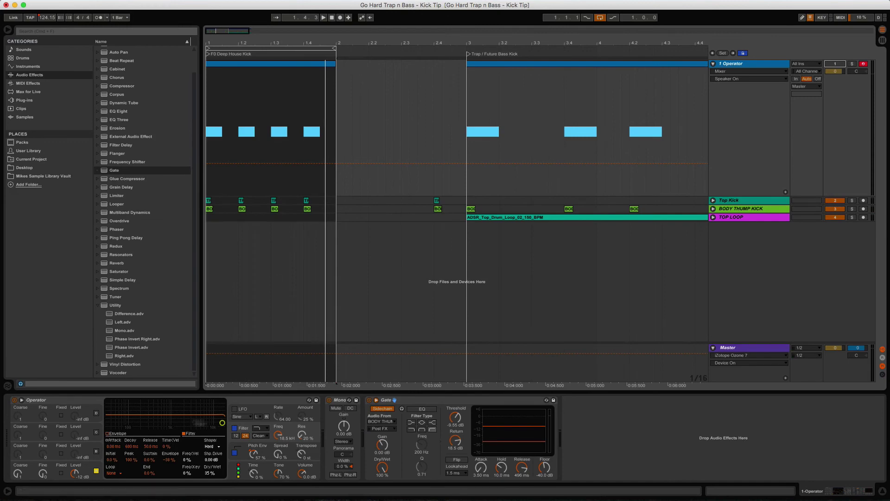
# - Reduce Operator's pitch envelope amount to 16% and turn off the filter's shaper
pyautogui.click(80, 402)
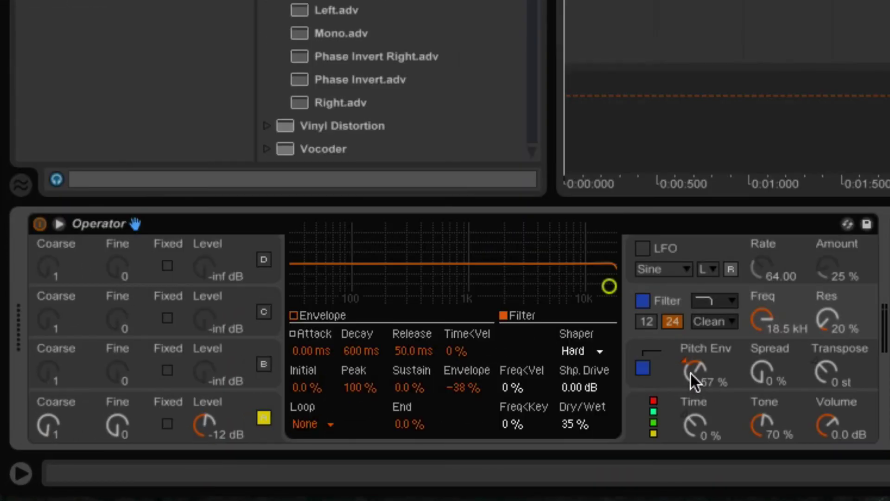
pyautogui.moveTo(694, 381); pyautogui.dragTo(694, 397)
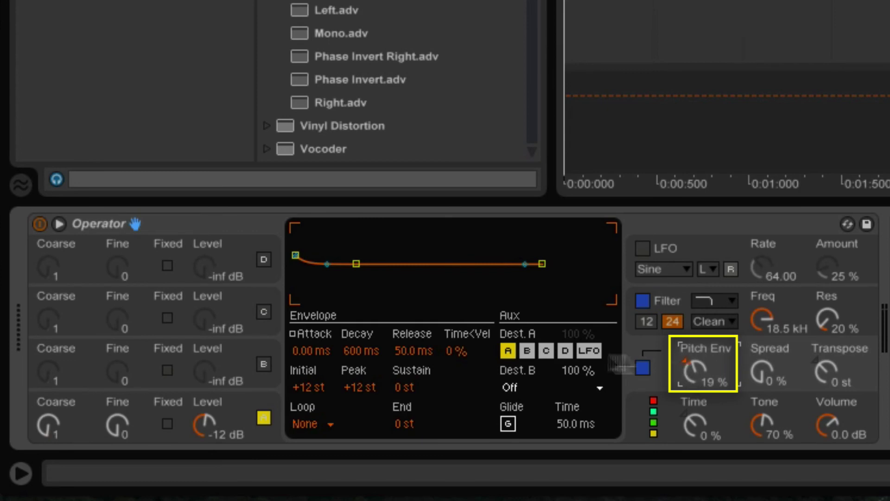
pyautogui.click(679, 301)
pyautogui.click(599, 351)
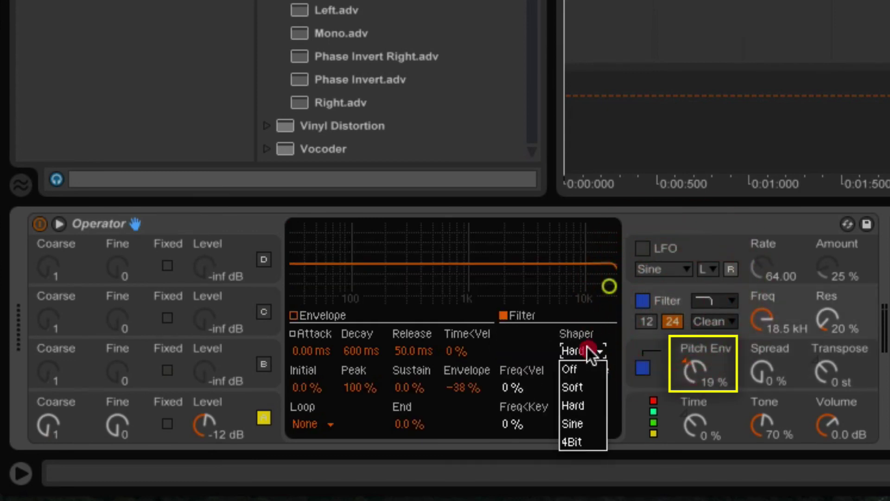
pyautogui.click(590, 371)
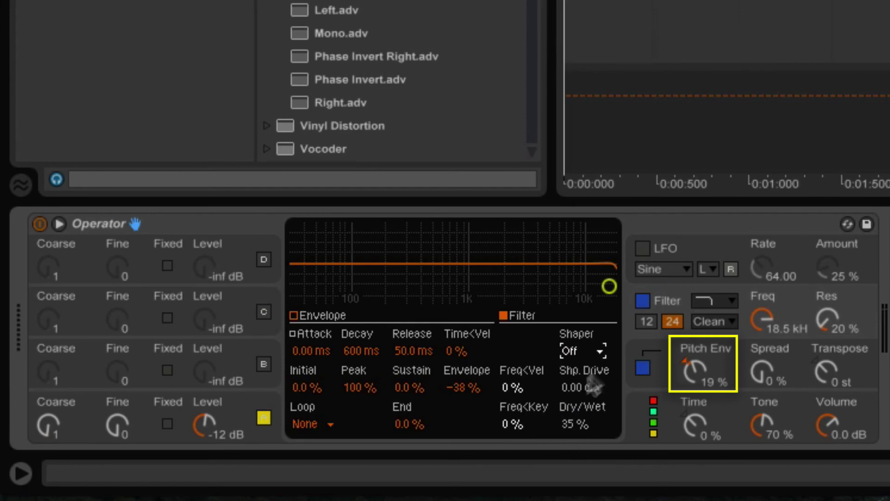
pyautogui.click(687, 355)
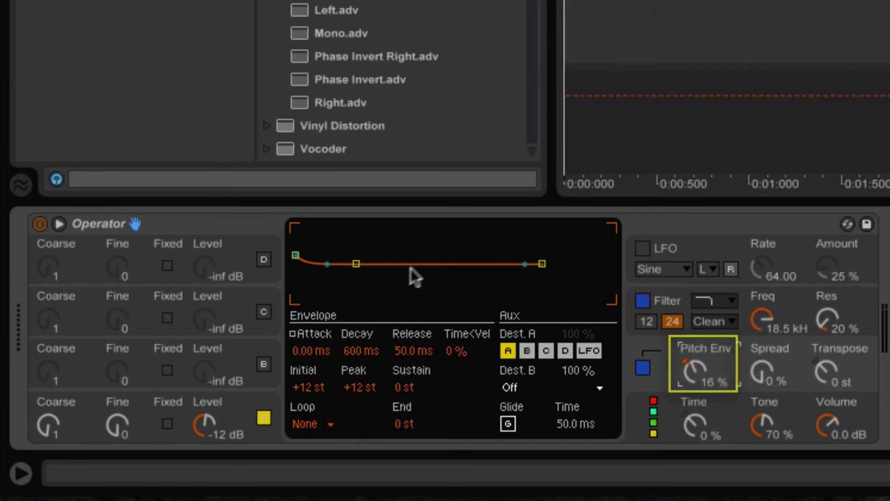
# - Shorten oscillator A's release during playback and retune the Gate to a threshold of -12.7 dB, return of 11.8 dB and release of 62.0 ms
pyautogui.press('space')
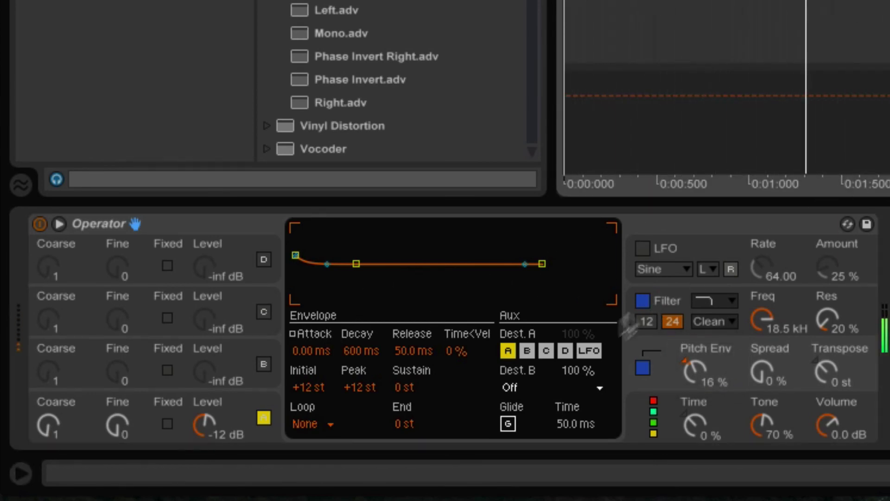
pyautogui.click(243, 403)
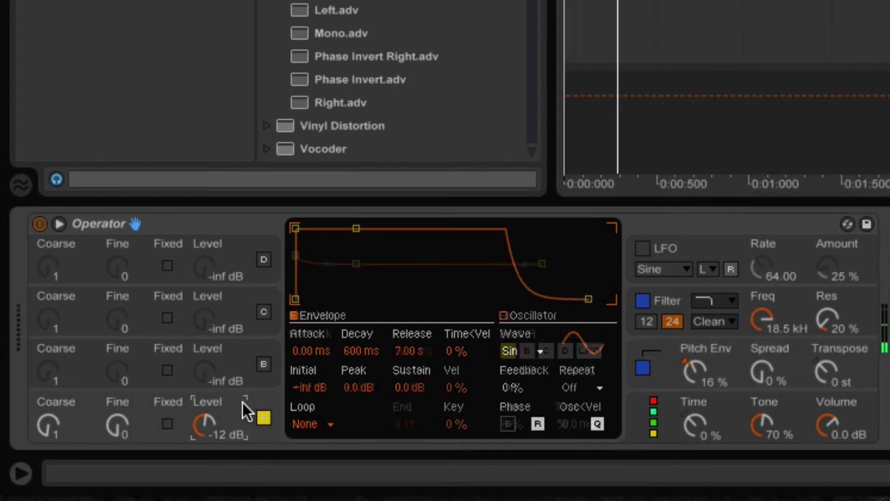
pyautogui.moveTo(402, 350); pyautogui.dragTo(402, 395)
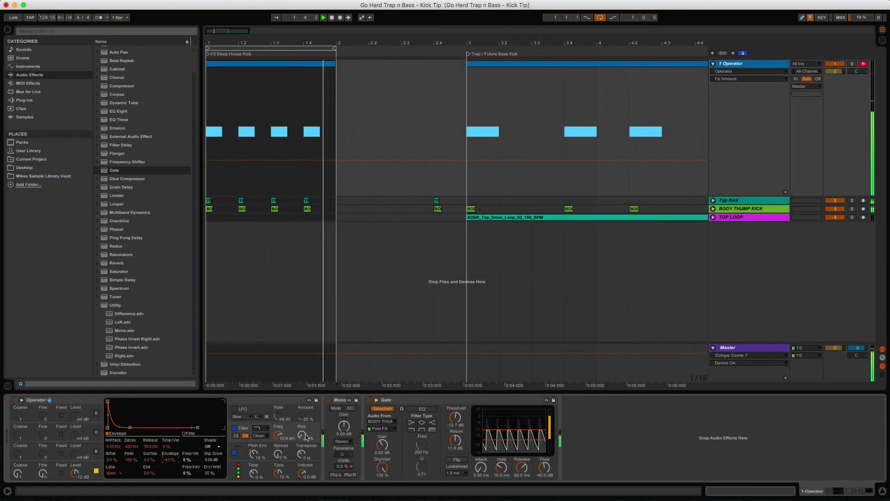
pyautogui.press('space')
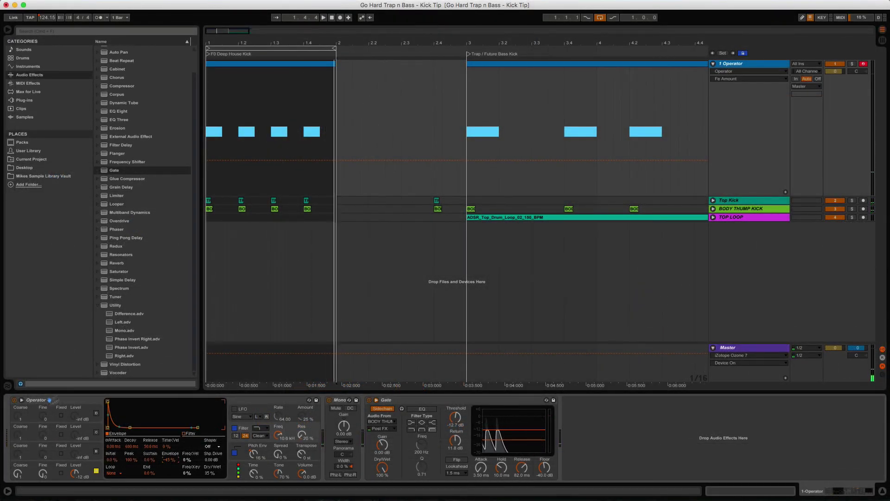
# - Compare the looped deep house kick with the Operator device bypassed, and re-enable the device
pyautogui.click(14, 401)
pyautogui.press('space')
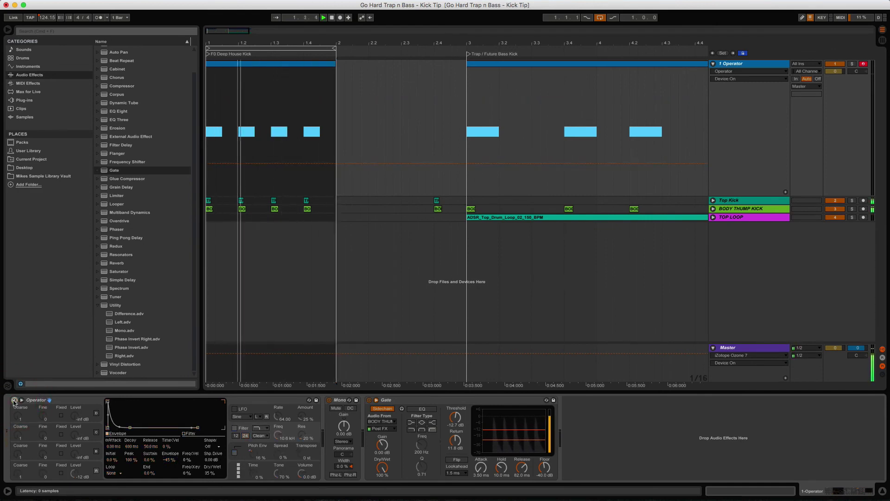
pyautogui.click(14, 401)
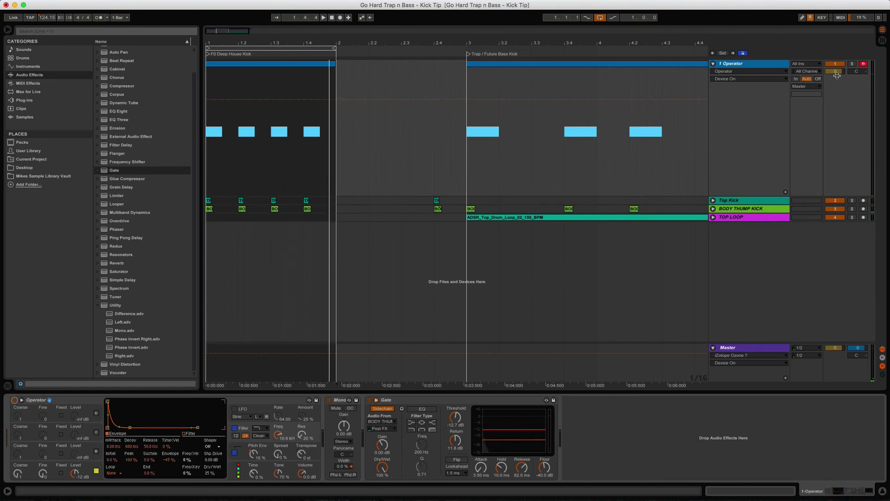
# - Balance the Operator track's volume against the looped kick at about -9.5 dB, comparing it with the track deactivated
pyautogui.moveTo(837, 76); pyautogui.dragTo(837, 77)
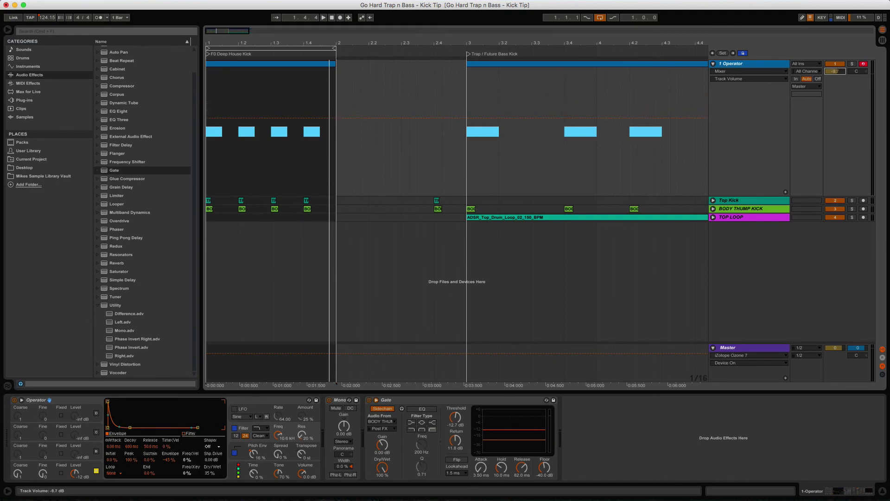
pyautogui.press('space')
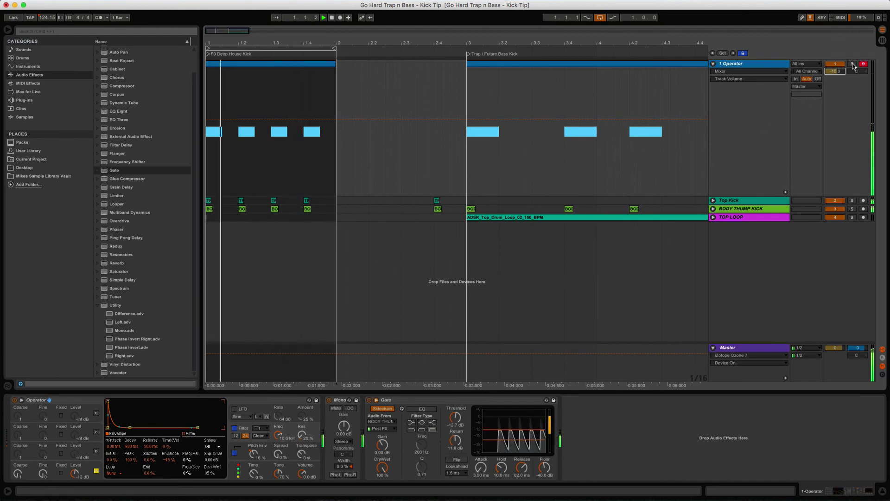
pyautogui.click(837, 65)
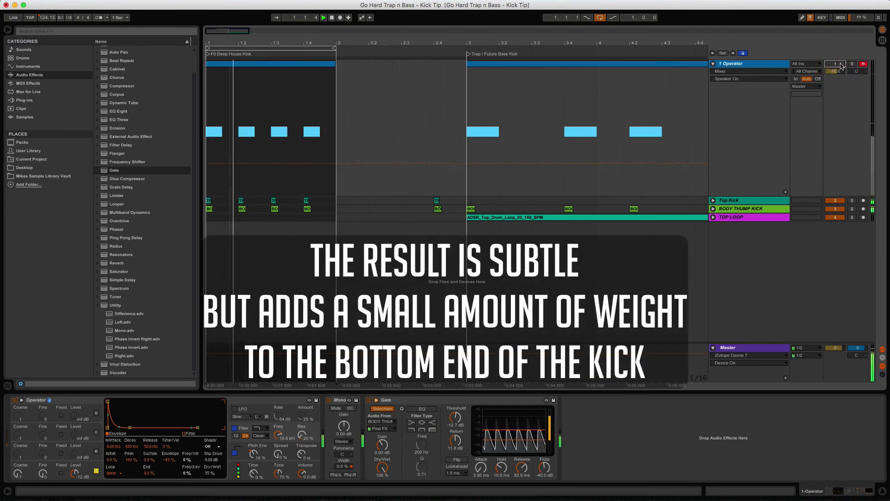
pyautogui.click(840, 64)
pyautogui.click(834, 71)
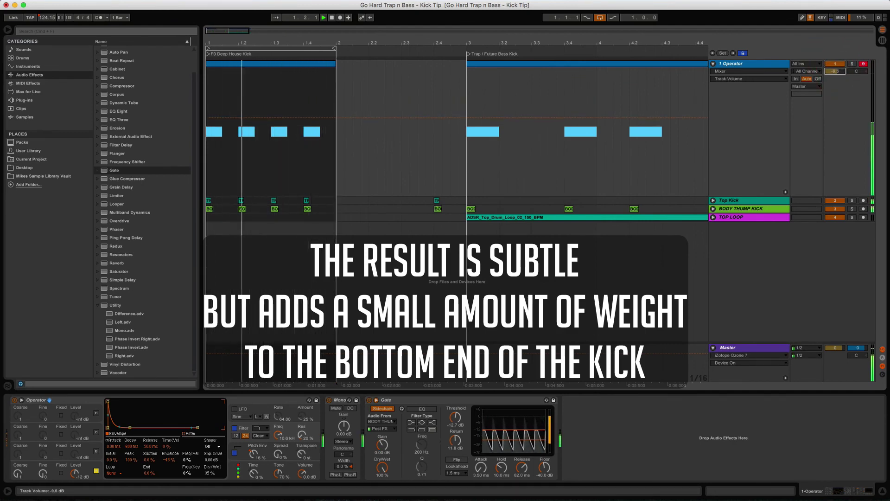
pyautogui.press('Up')
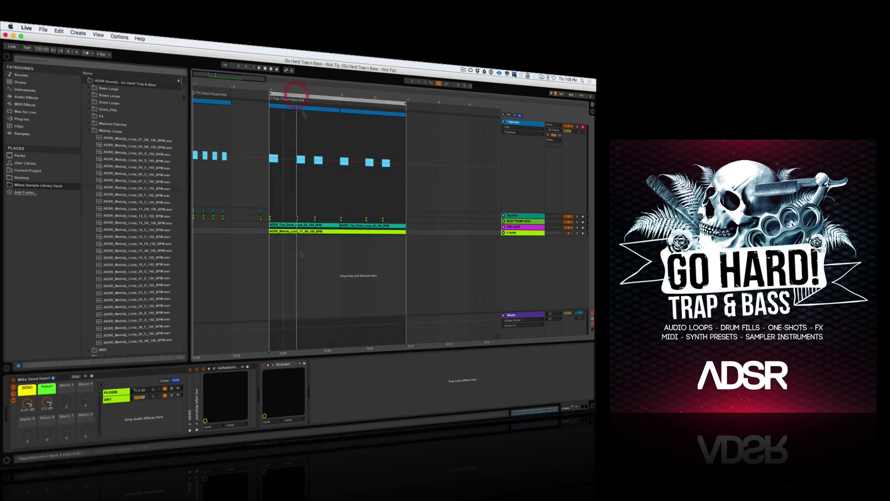
# - Play the Trap / Future Bass Kick section with the melody loop, reactivate the Operator track and raise its volume
pyautogui.press('space')
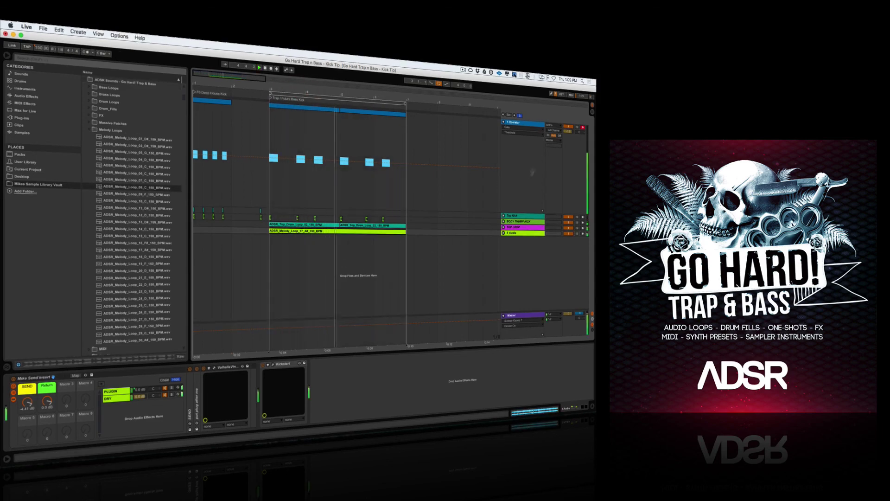
pyautogui.click(569, 127)
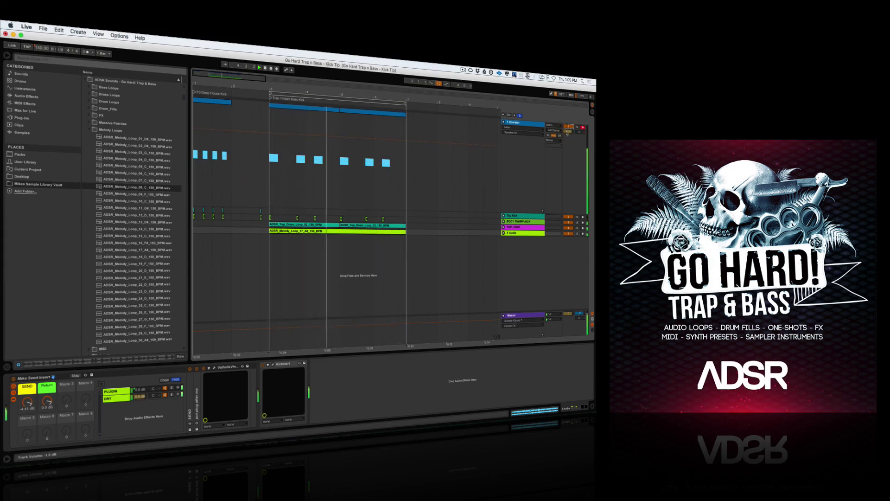
pyautogui.click(568, 131)
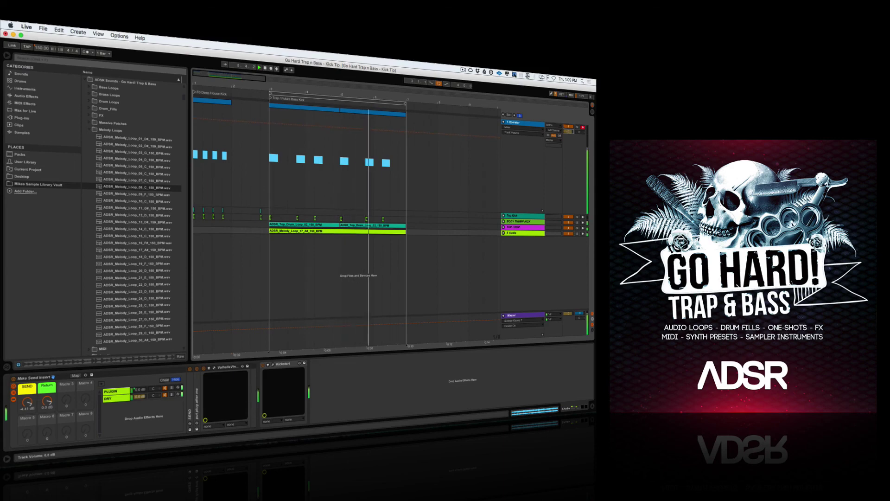